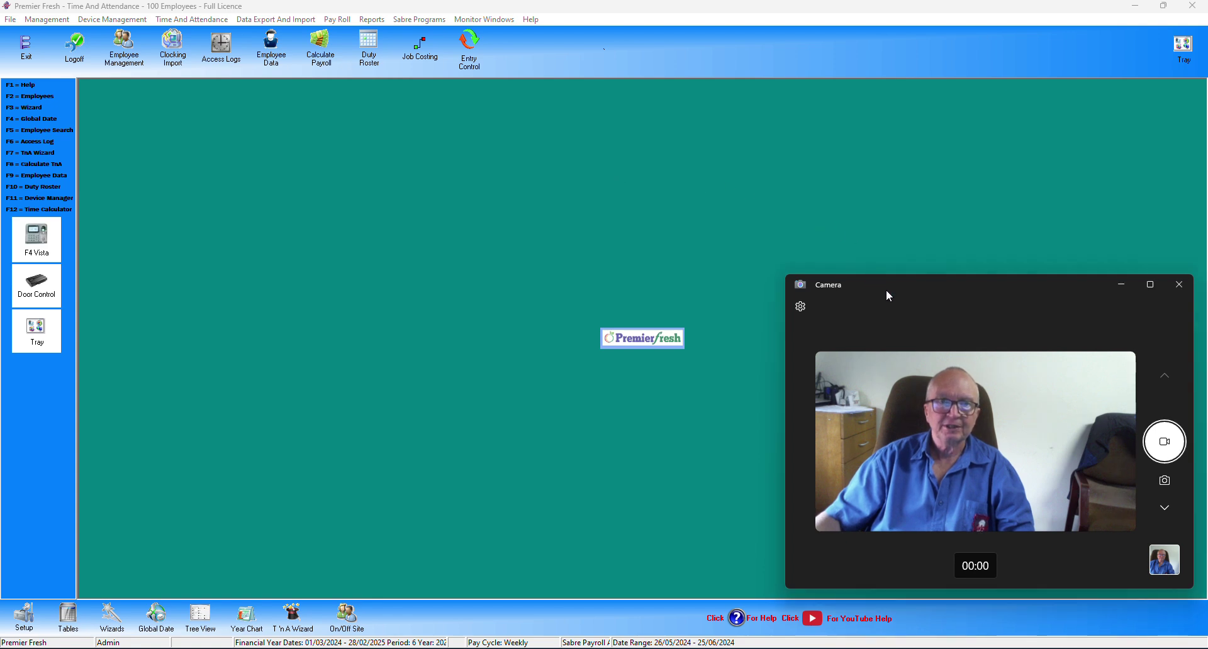
Step: Start the Time and Attendance wizard for Premier Fresh and open its global date settings
drag(886, 291, 1207, 270)
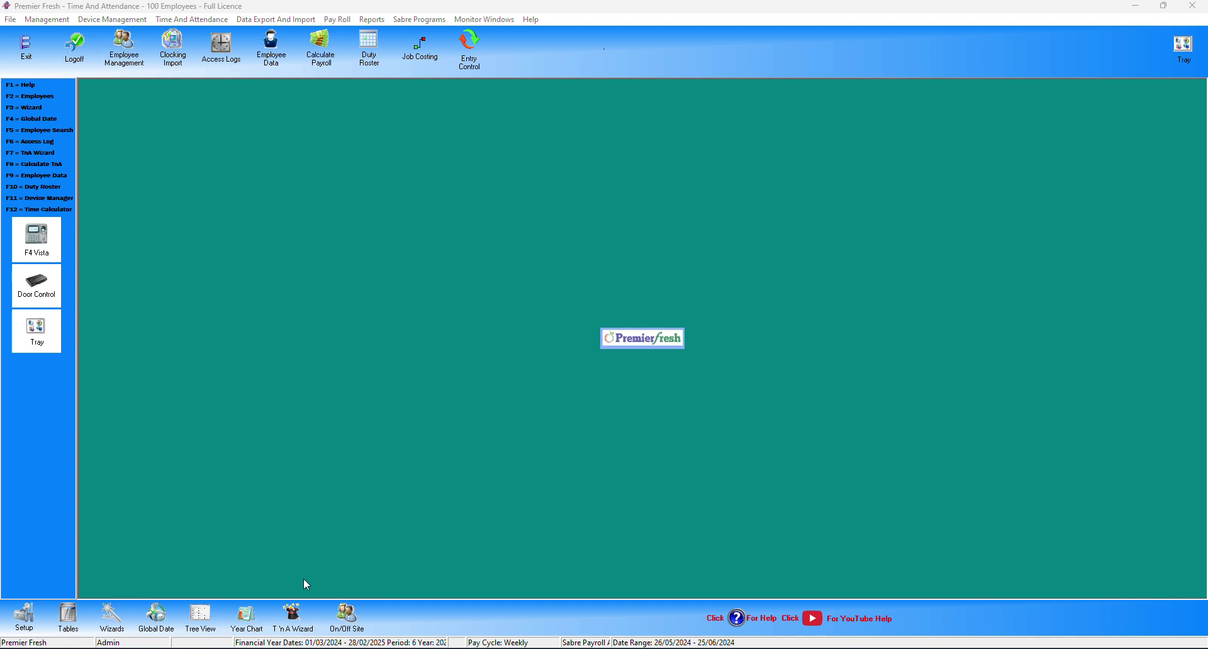
click(296, 619)
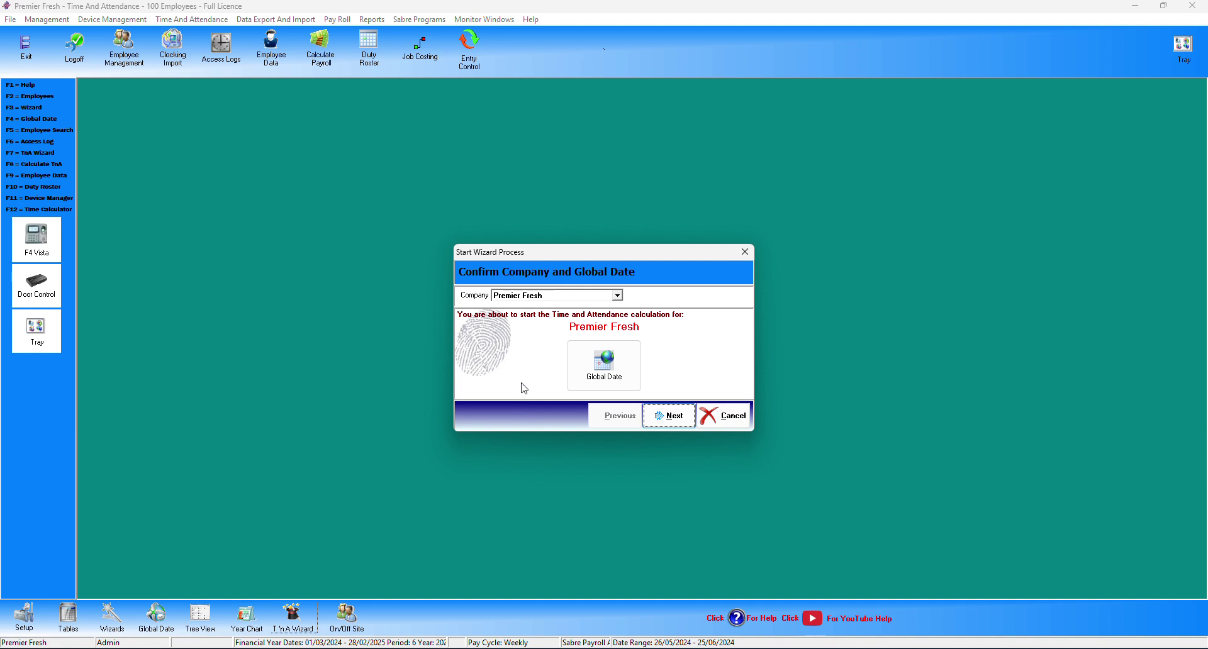
click(615, 377)
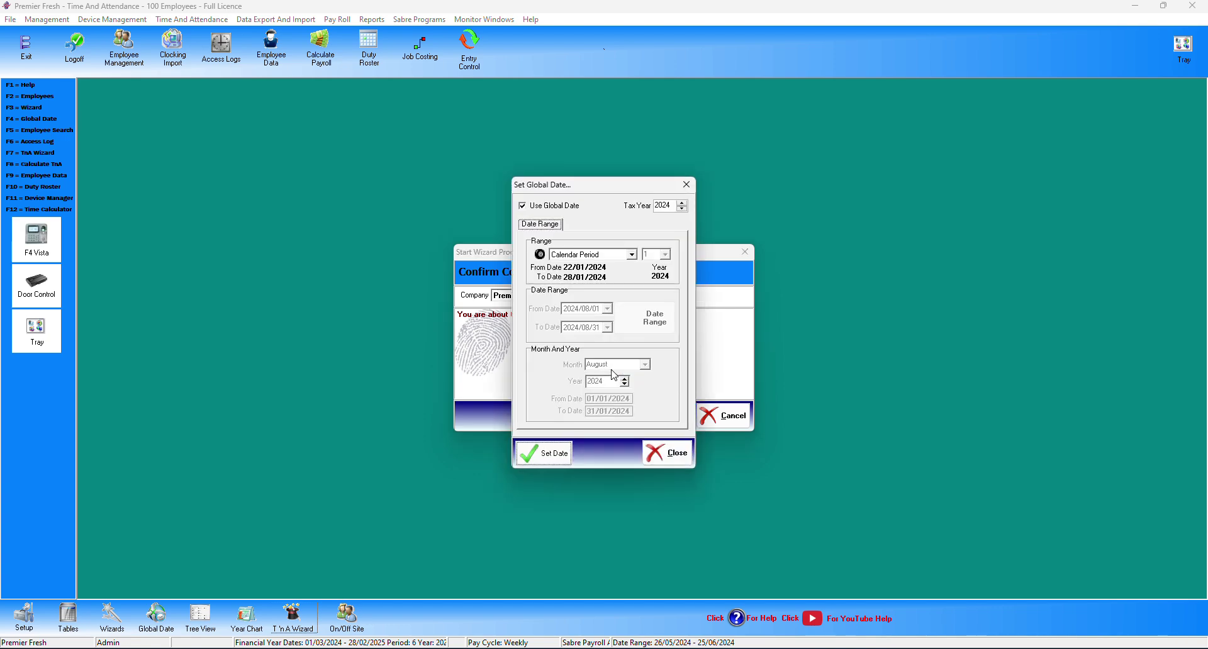
Step: Examine the calendar period list, its calendar types and the current global date range, leaving the settings without changing them
click(632, 254)
click(581, 382)
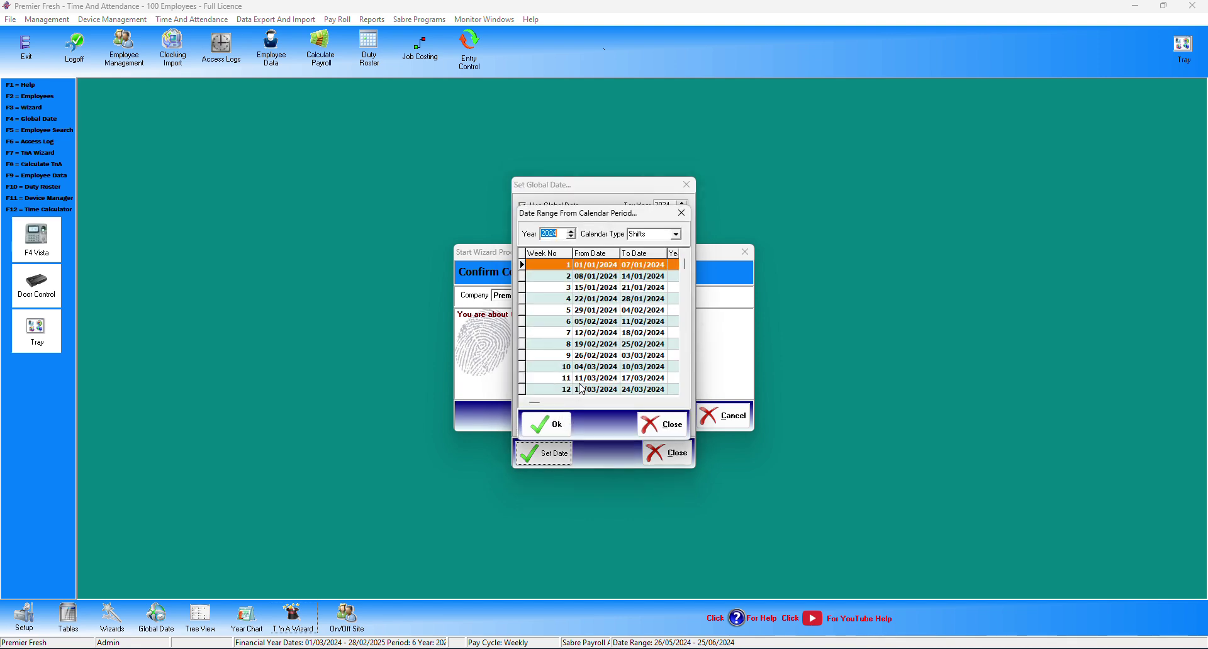
click(675, 234)
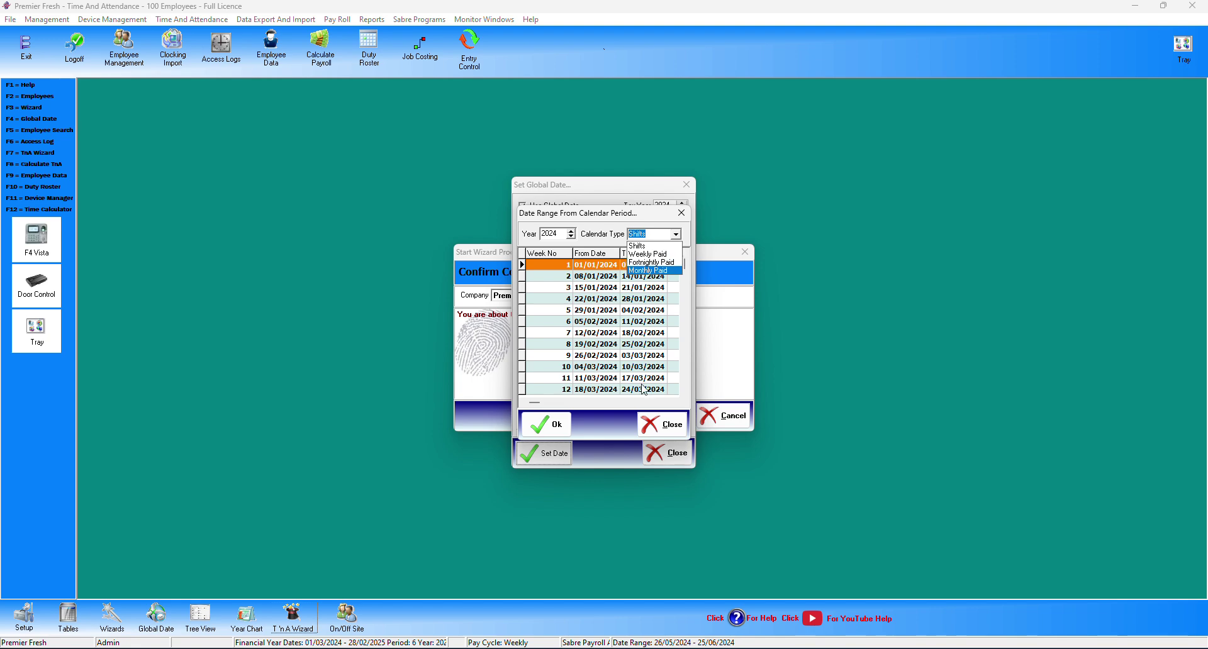
click(662, 425)
click(663, 425)
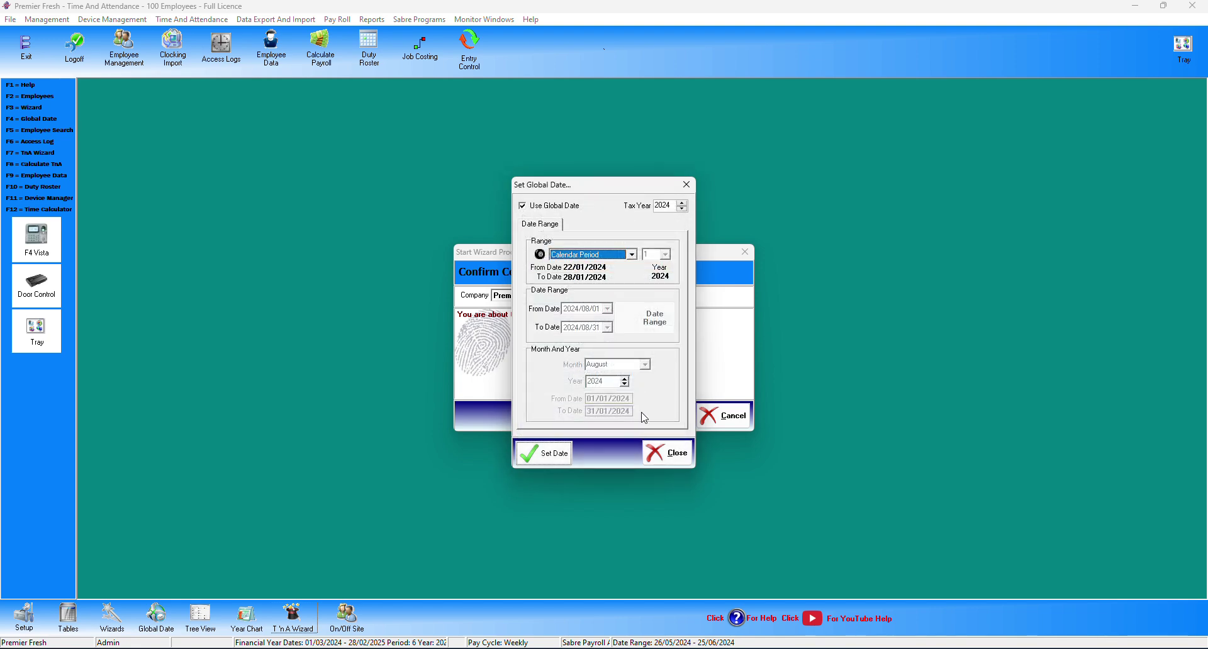
click(664, 452)
click(637, 382)
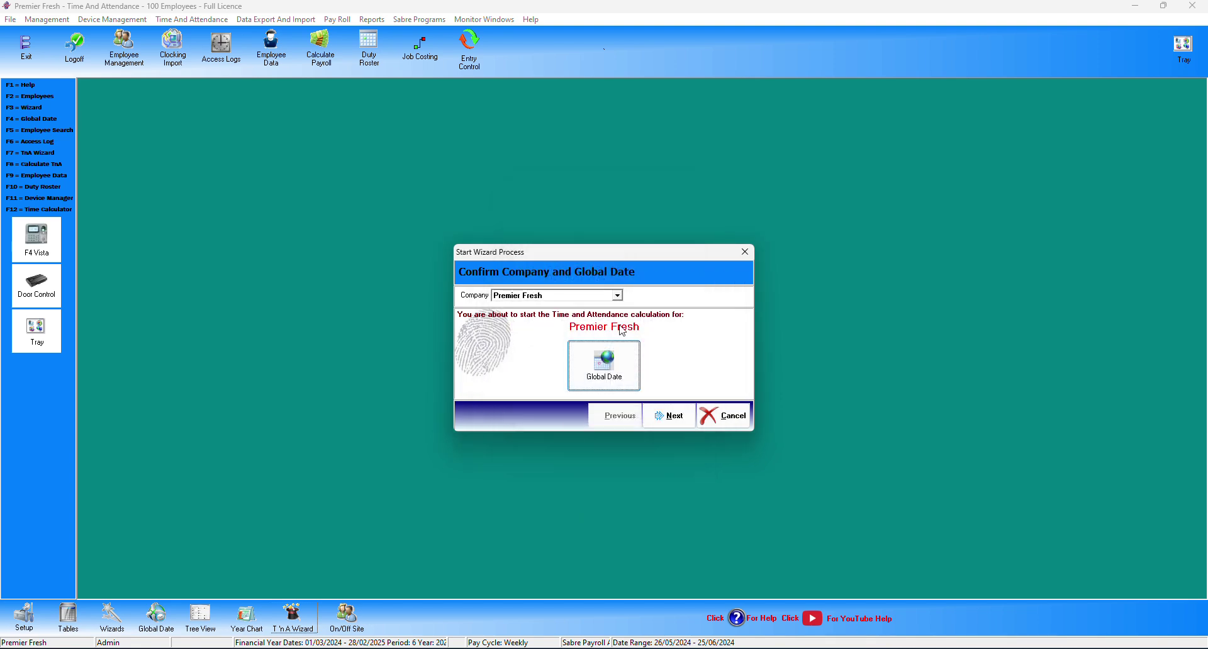
click(594, 362)
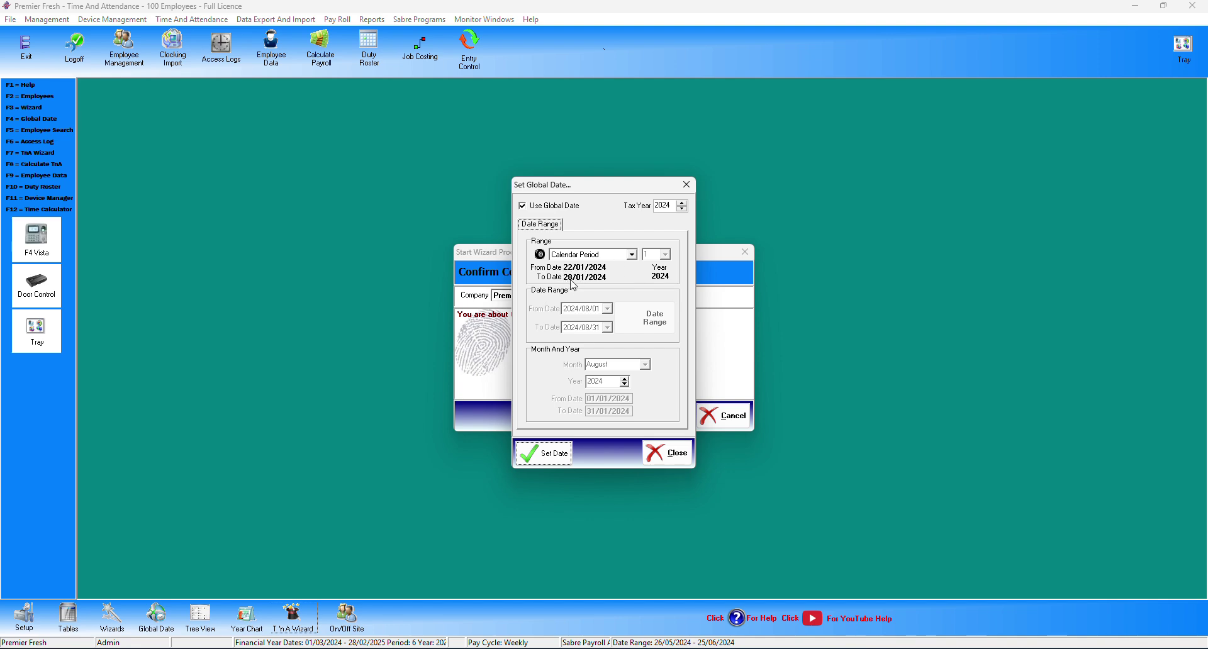
click(667, 454)
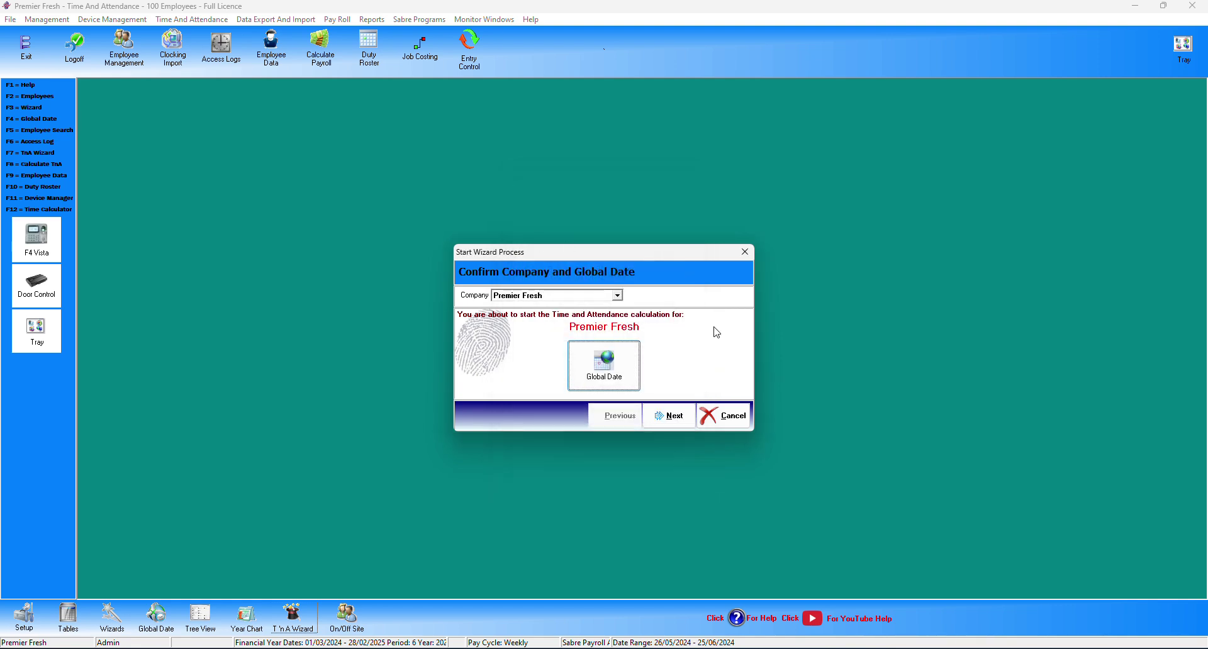
Step: Advance to the wizard's clocking import stage and look over the device download options without importing data
click(670, 416)
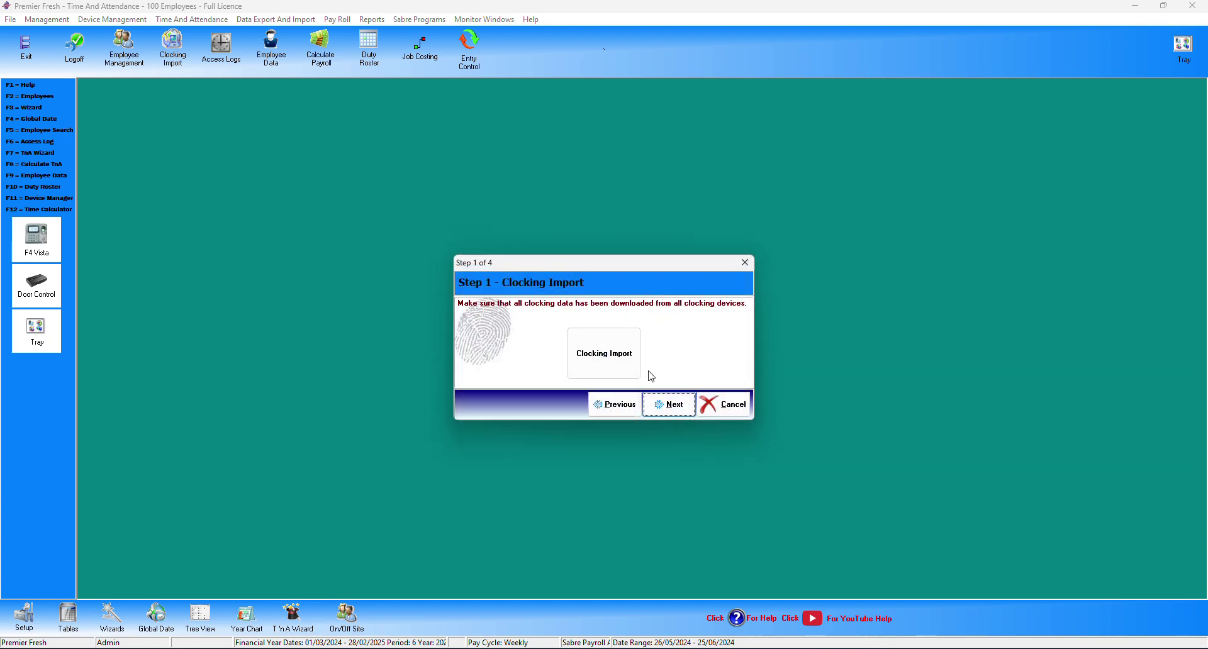
click(606, 359)
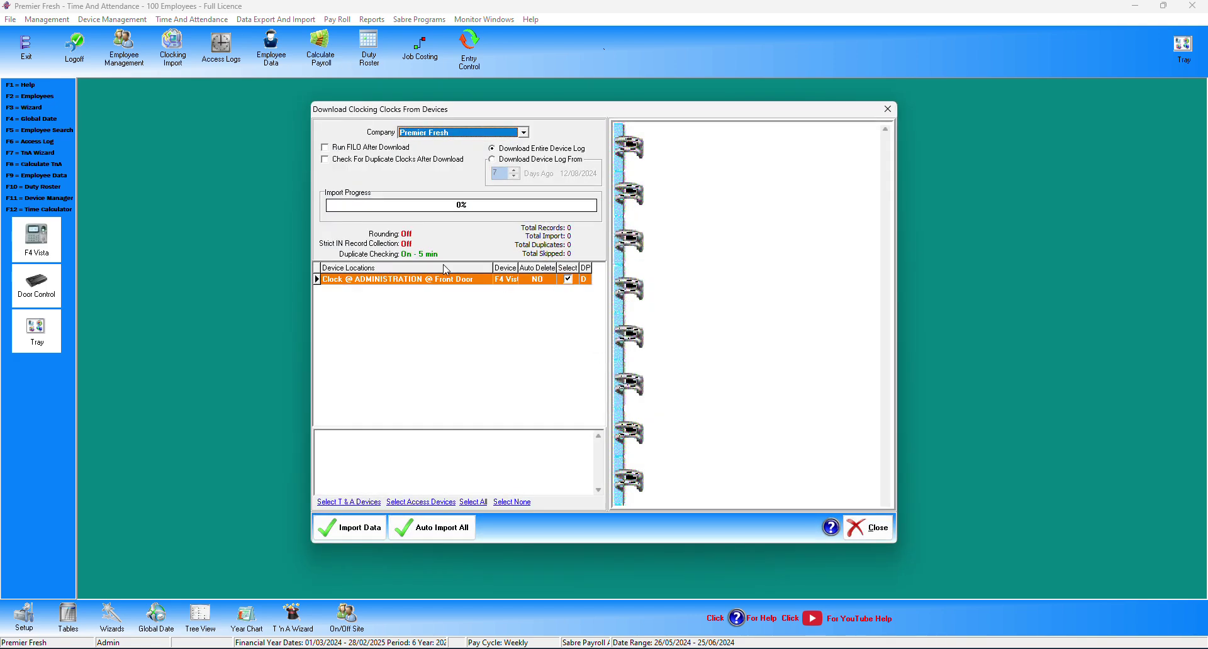
click(869, 527)
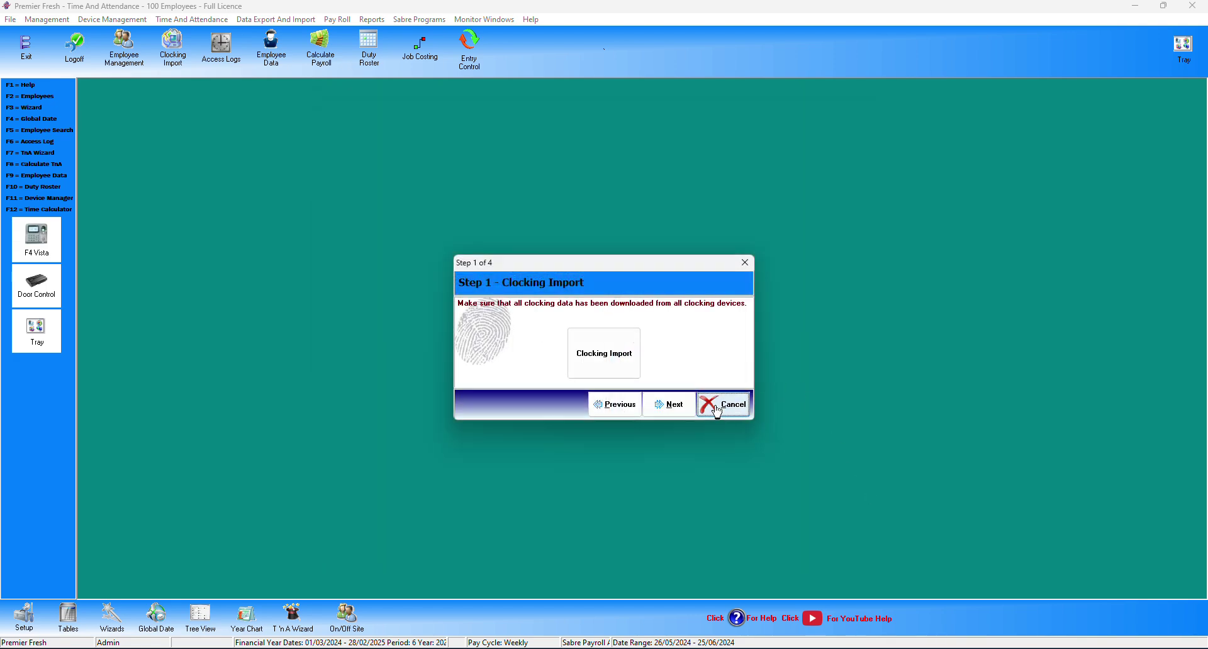
Step: Advance to the Calculate Time and Attendance stage and review the processing options without running a calculation
click(670, 406)
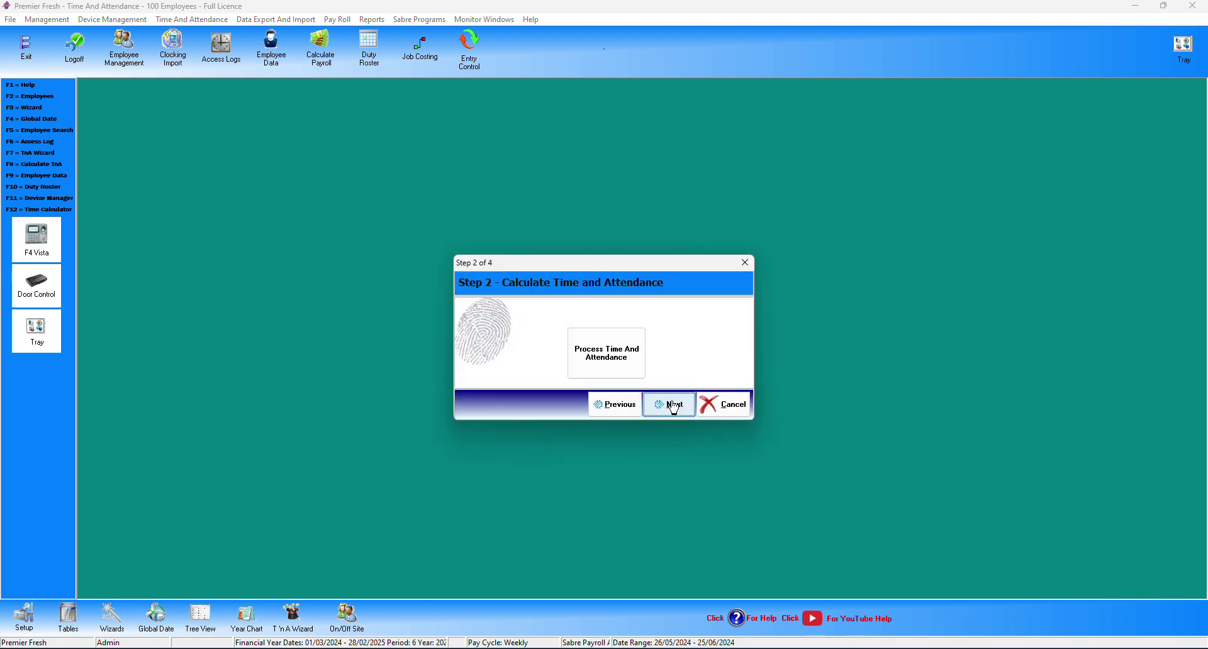
click(610, 355)
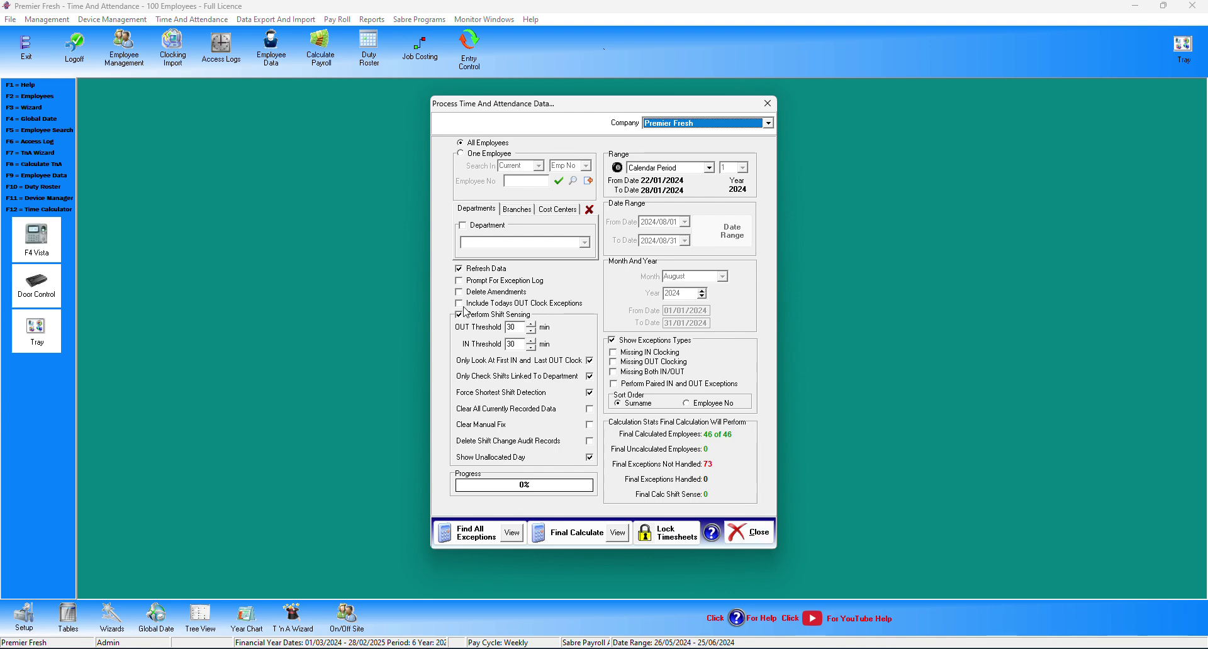
click(750, 532)
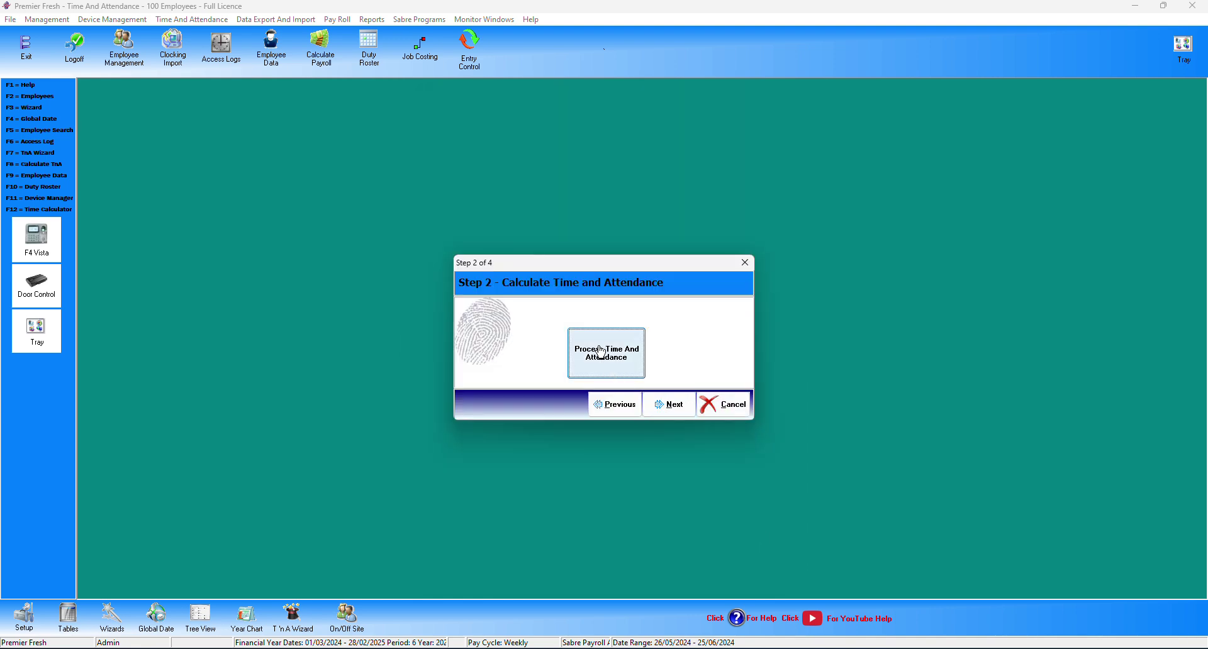
Step: Advance to the reports stage and print-preview the Normal Time and Overtime report as a Basic Summary, reading it through to its end
click(672, 406)
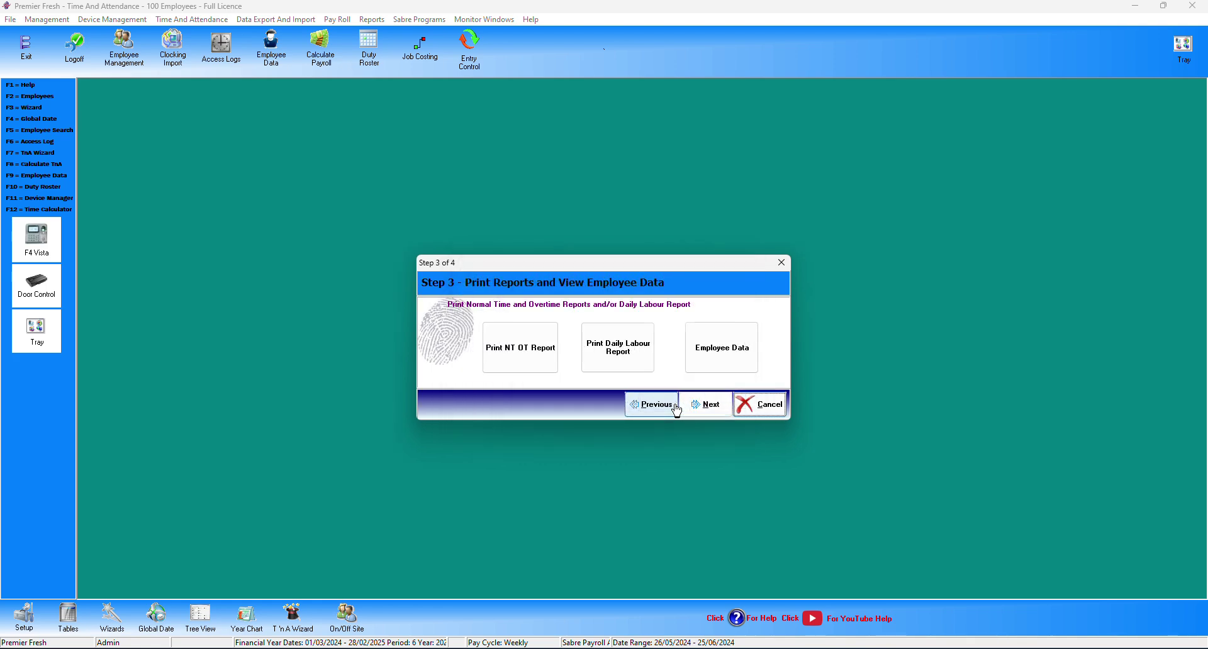
click(515, 353)
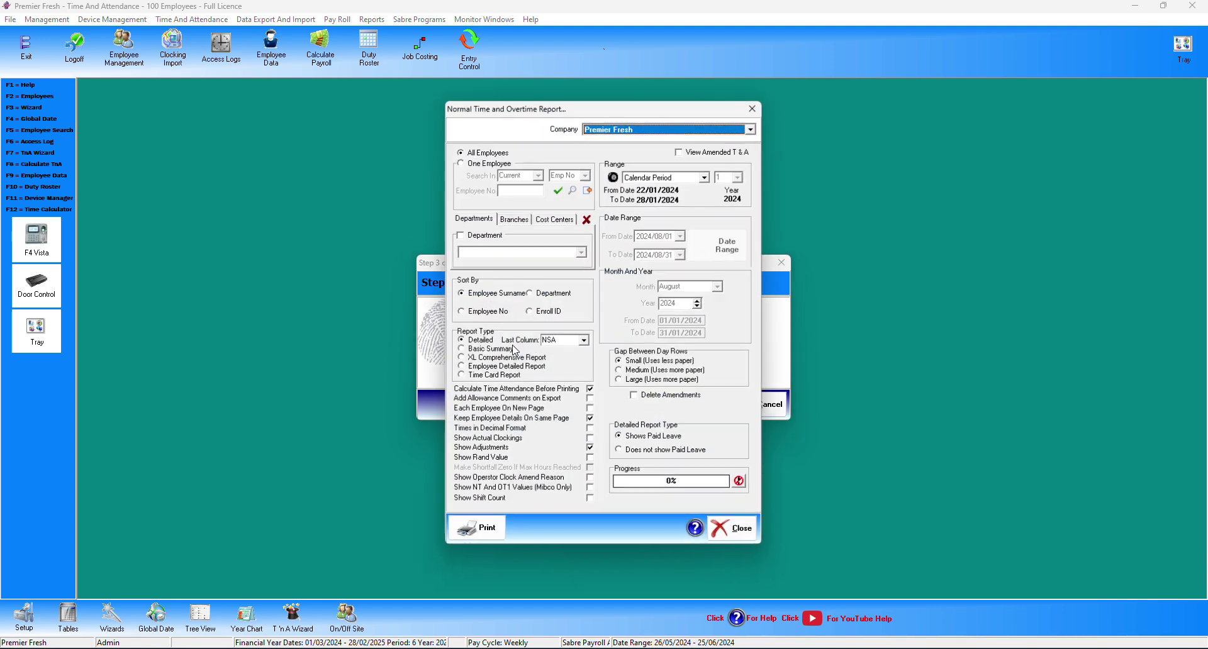
click(470, 351)
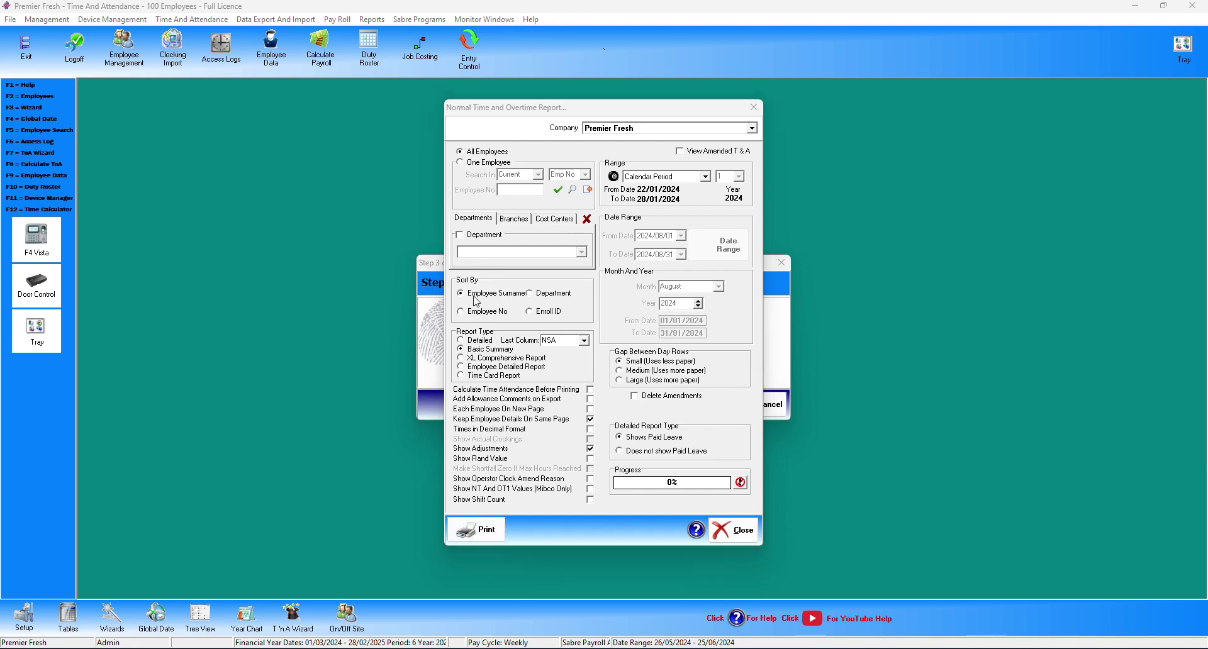
click(467, 385)
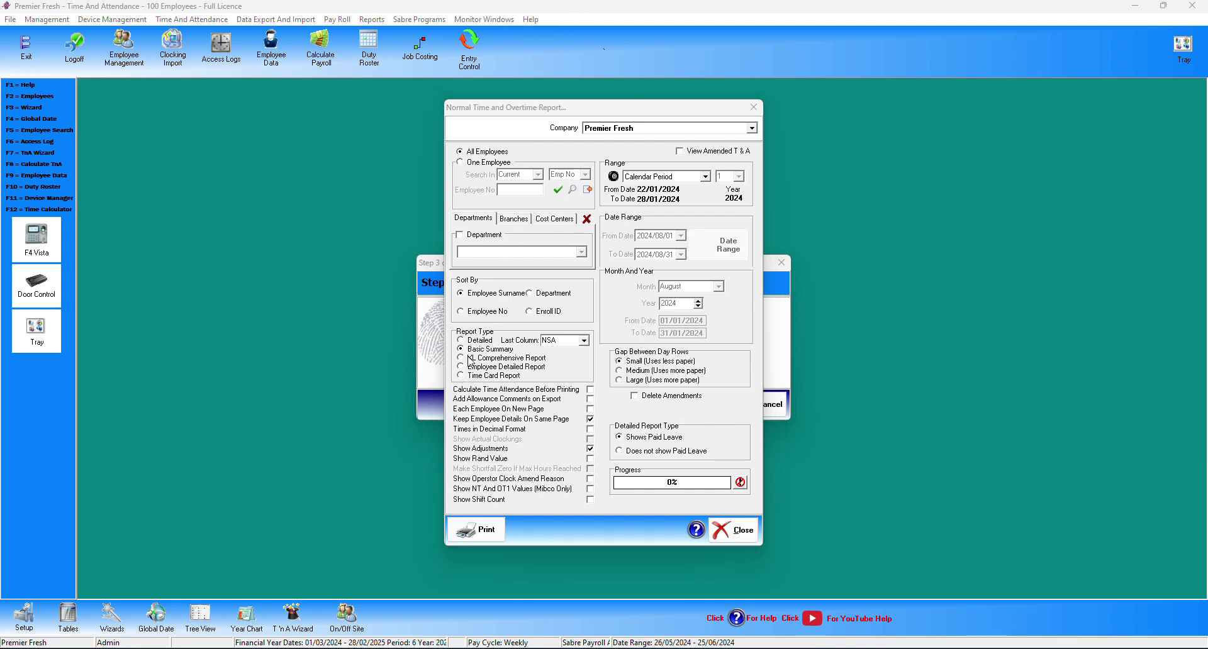
click(478, 533)
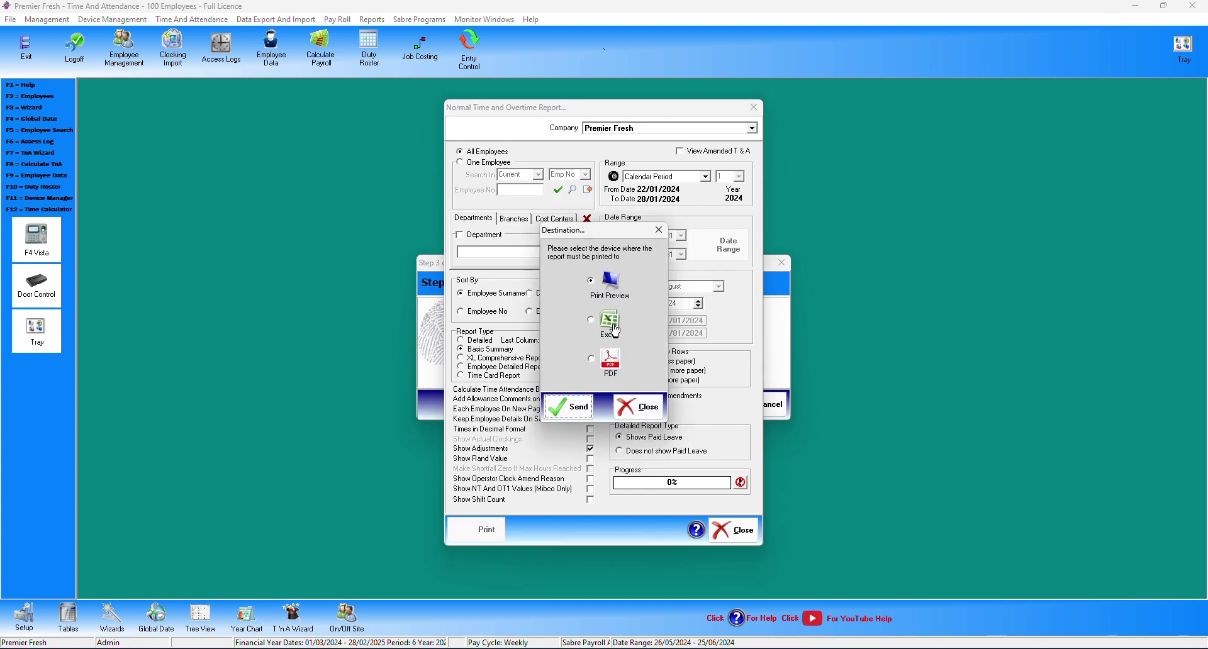
click(573, 413)
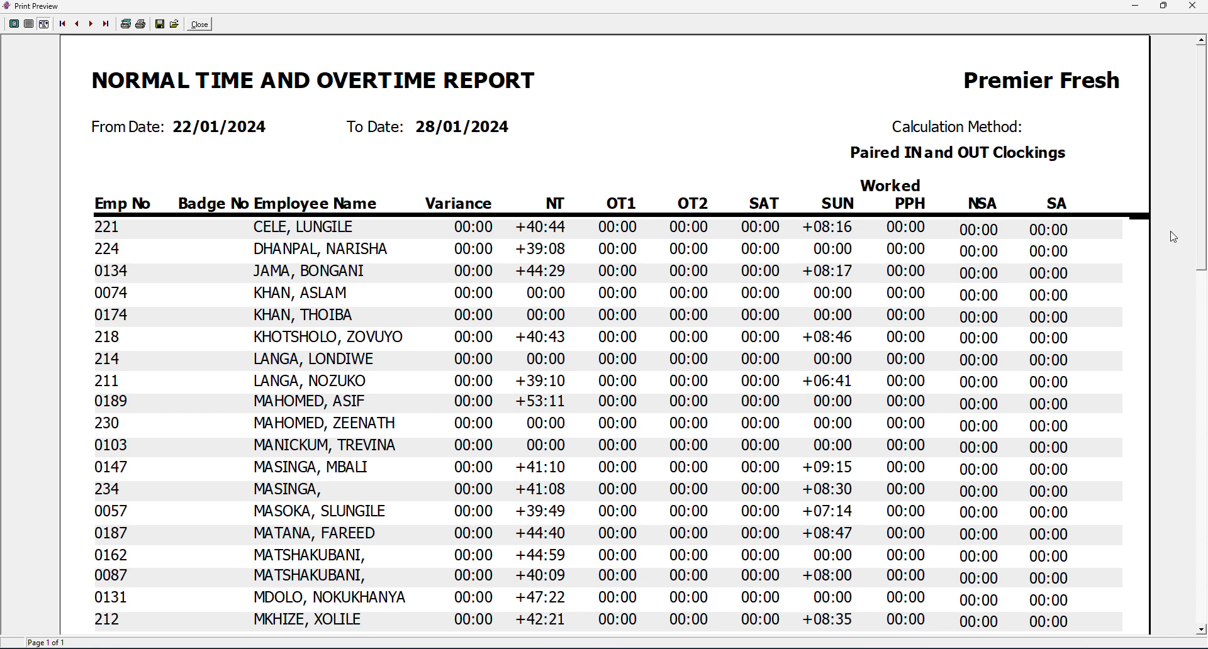
drag(1194, 220, 1159, 446)
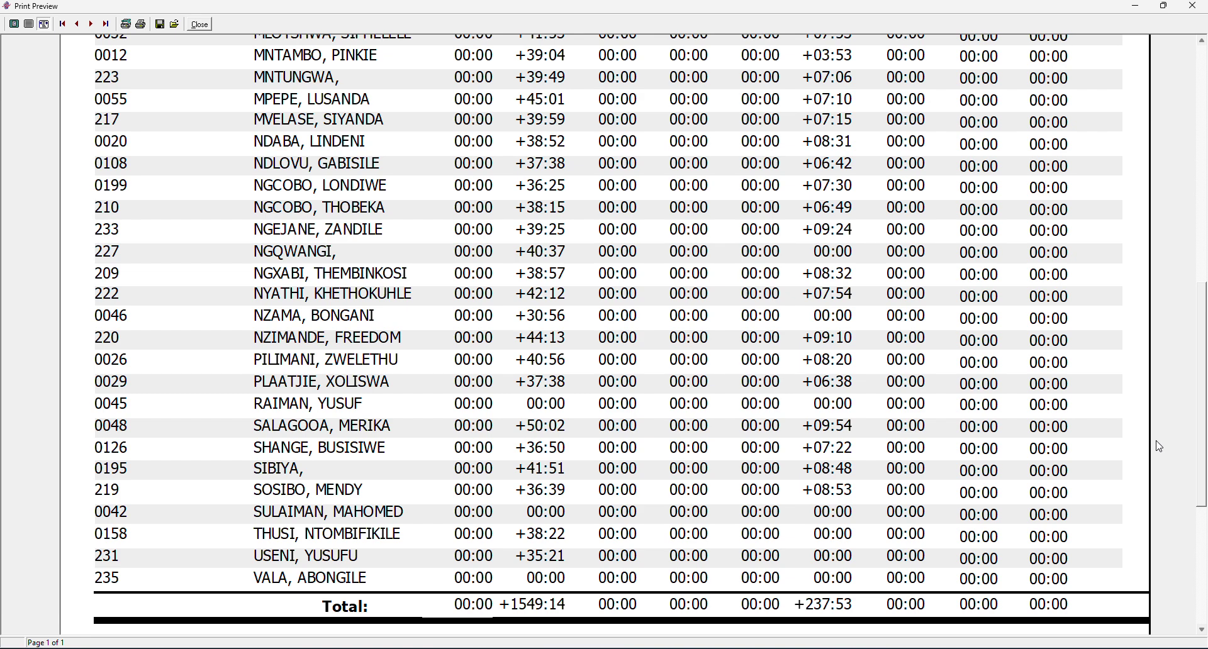
drag(1160, 447, 1159, 194)
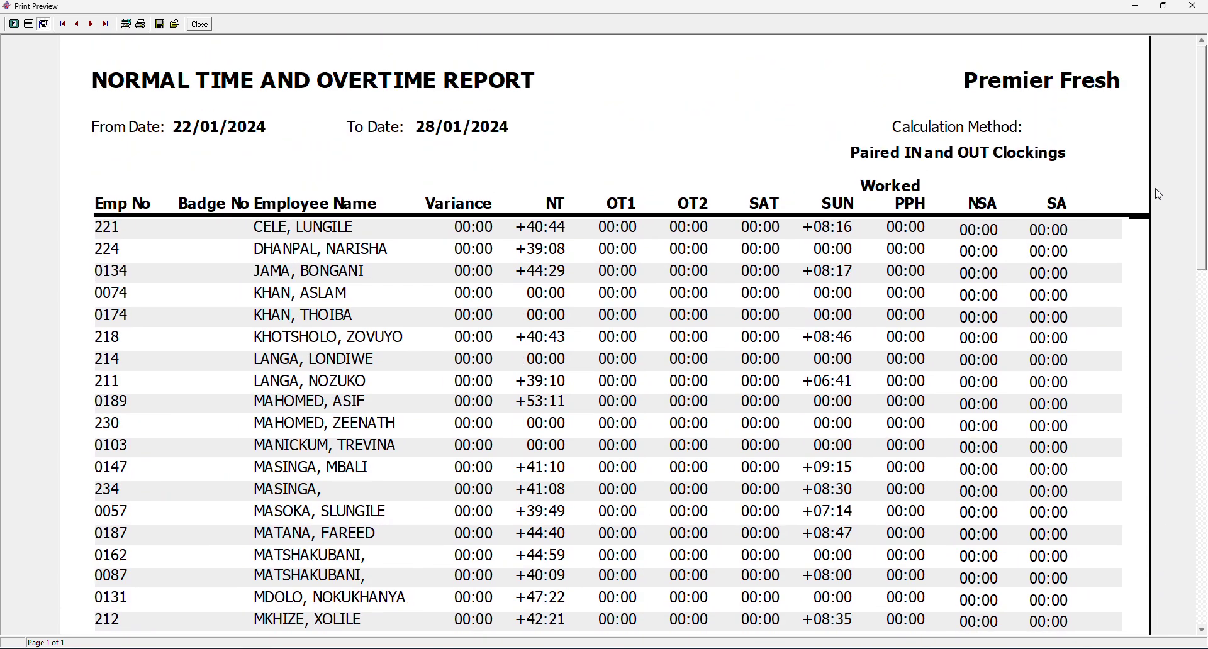
click(199, 24)
Step: Print-preview the Normal Time and Overtime report as Detailed, check the option for each employee on a new page, and leave the report settings
click(461, 340)
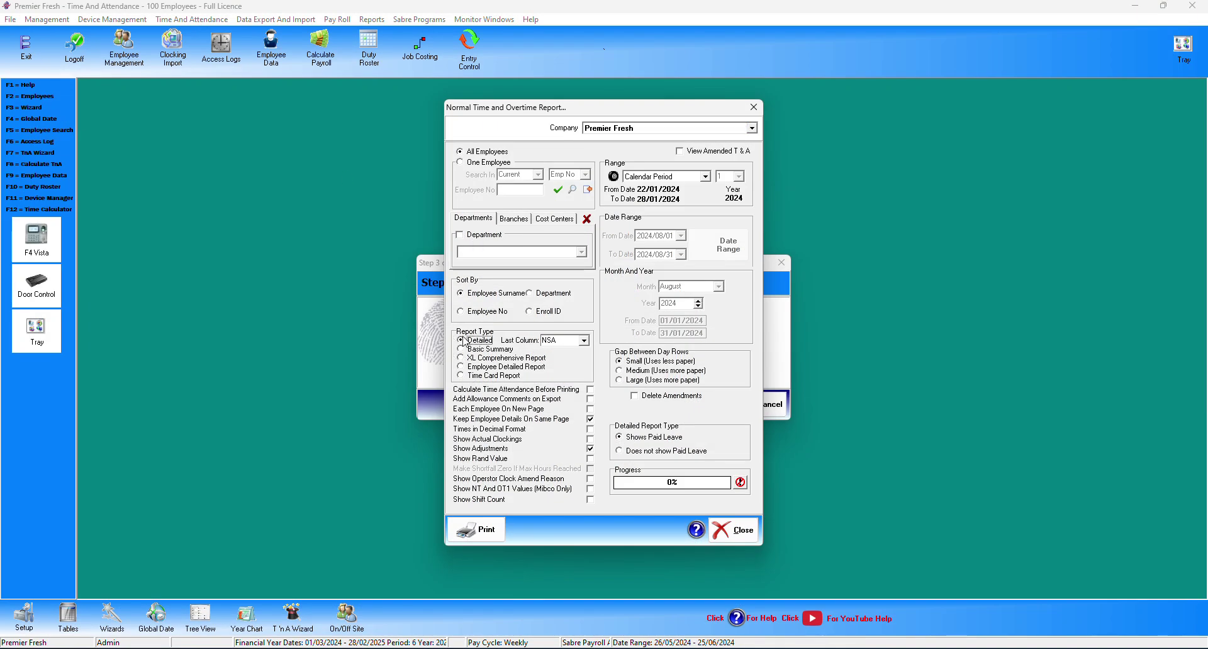
click(478, 530)
click(564, 407)
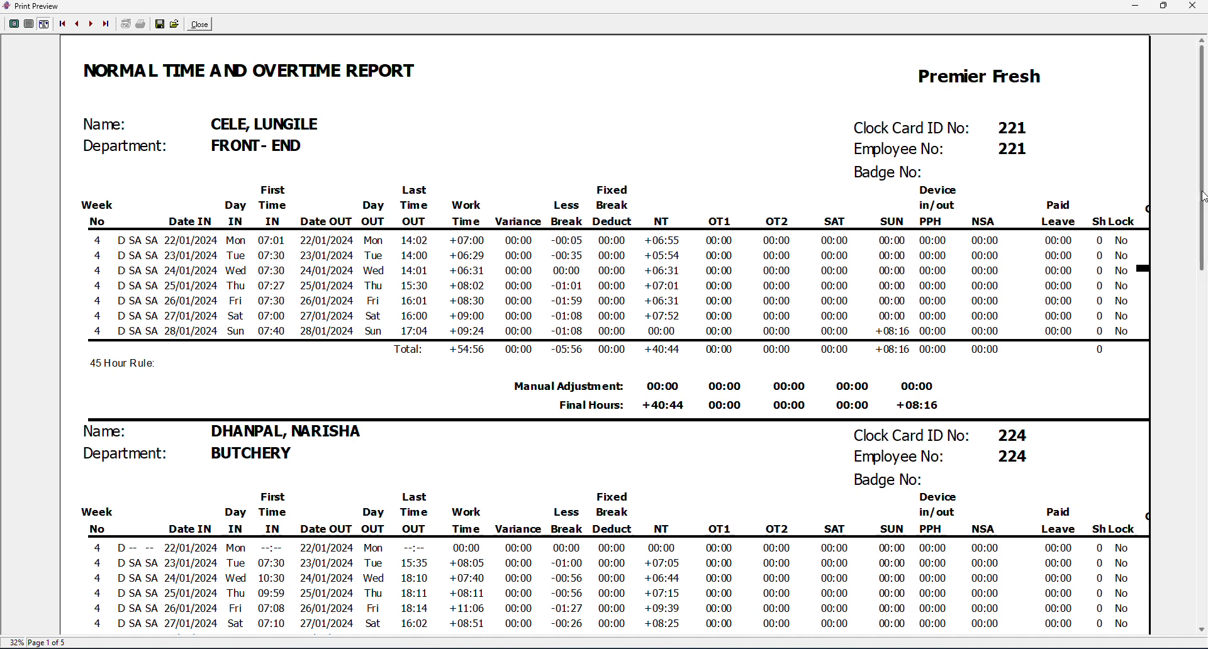
drag(1202, 208, 1194, 175)
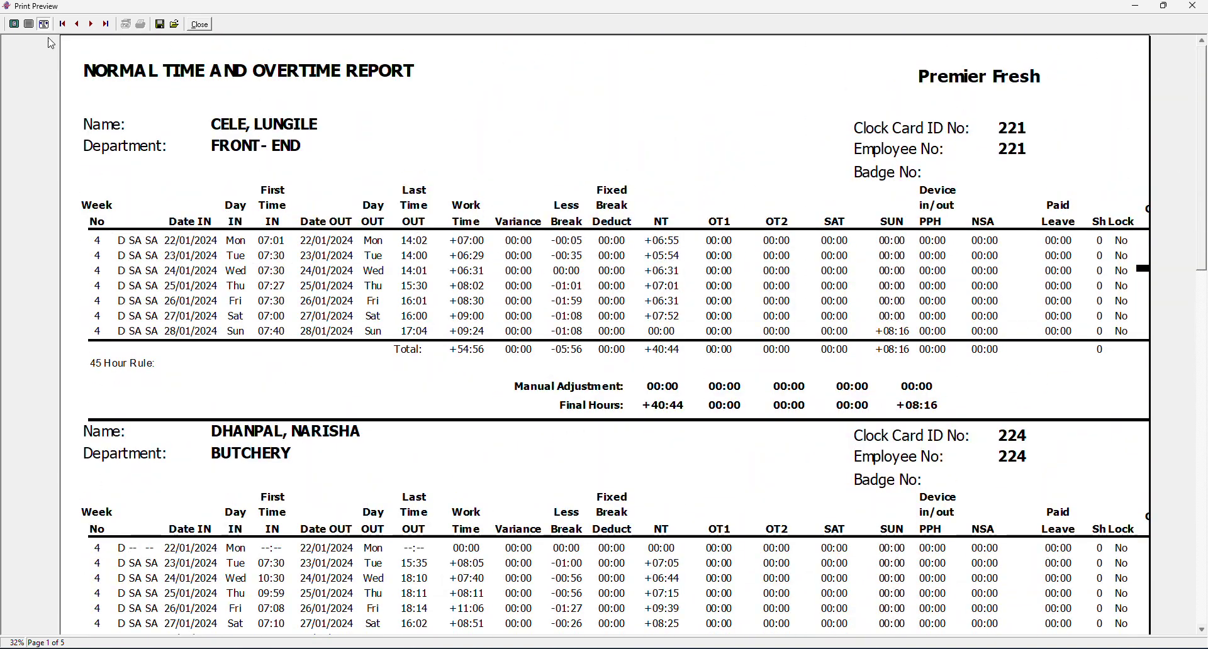
click(199, 24)
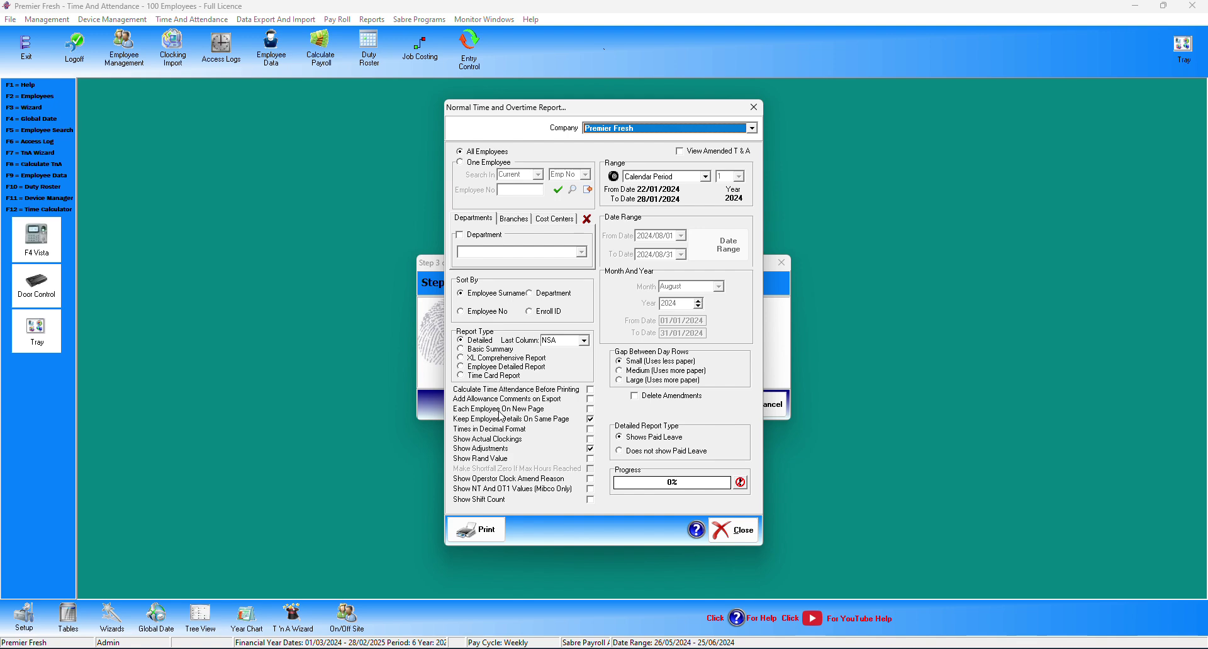
click(591, 410)
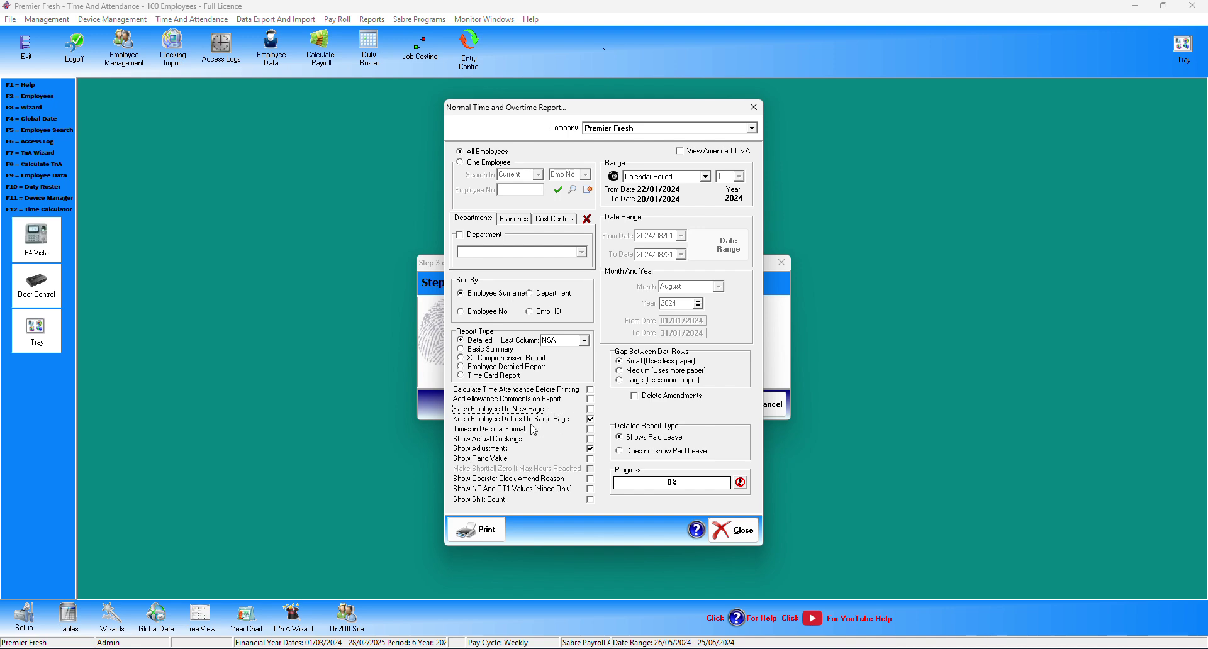
click(739, 530)
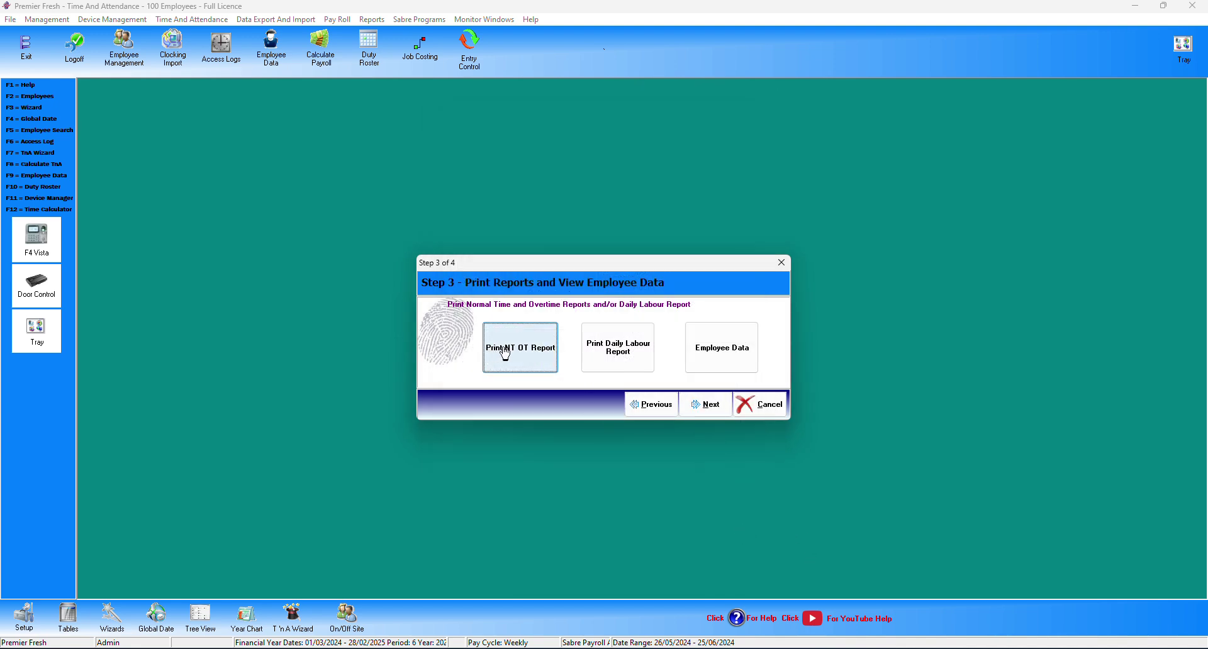
Step: Preview the Daily Labour Report for all employees sorted by surname, and continue to the wizard's final payroll stage
click(624, 353)
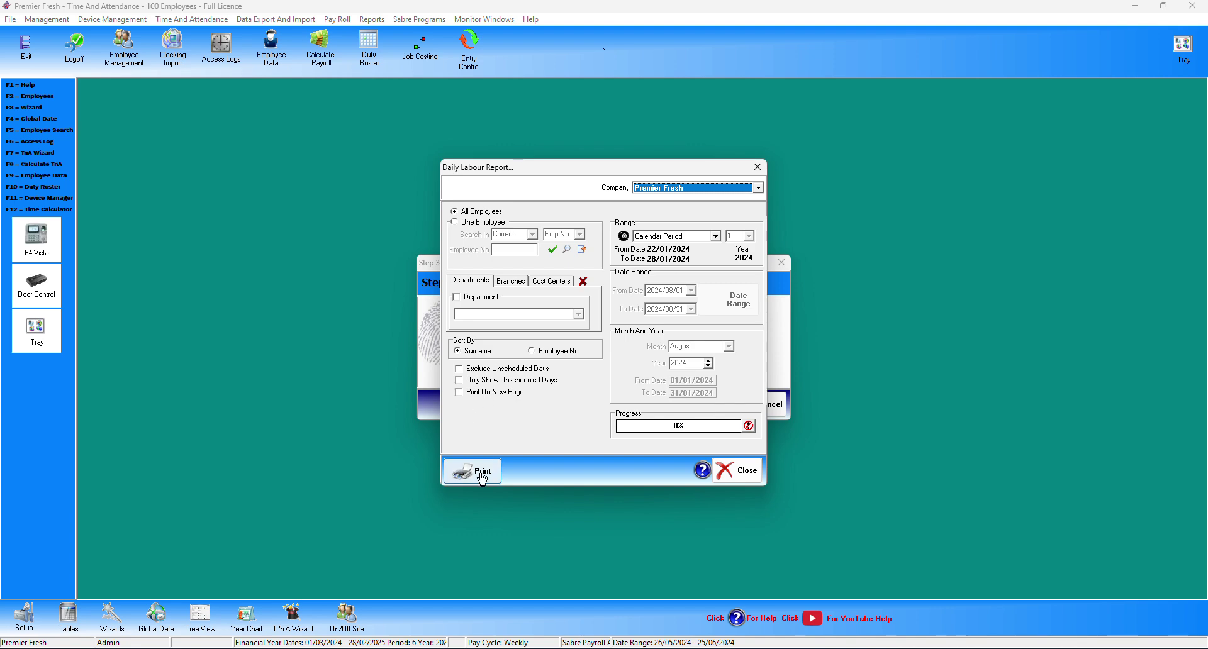
click(482, 476)
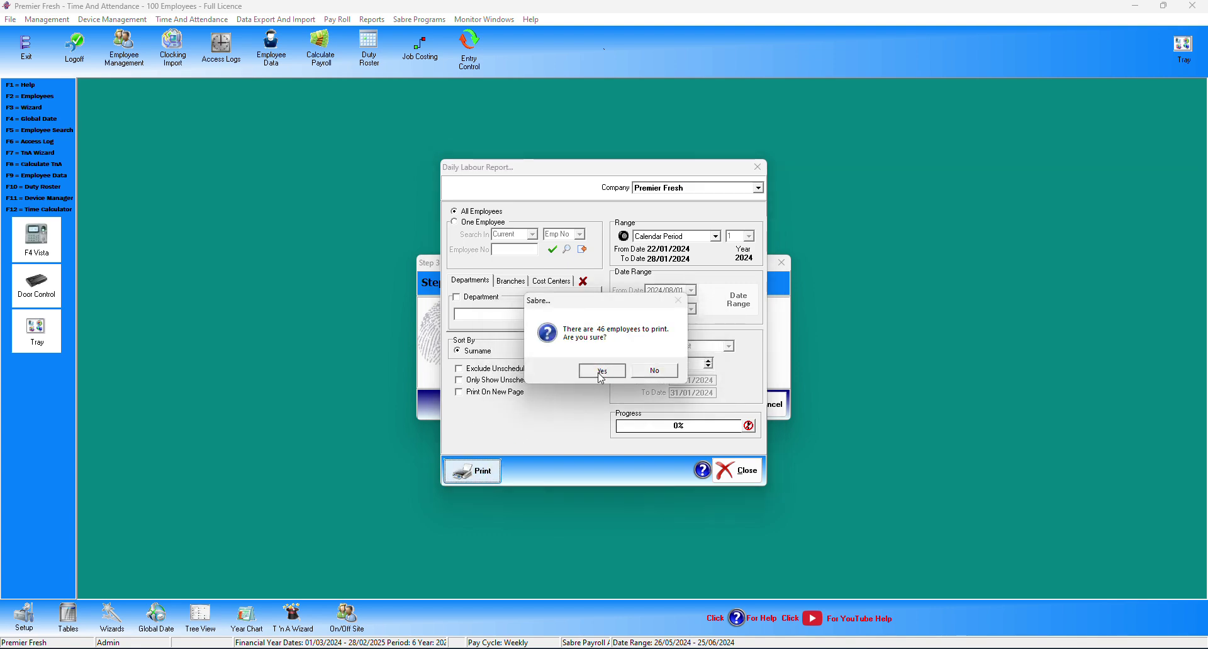
click(601, 373)
click(578, 398)
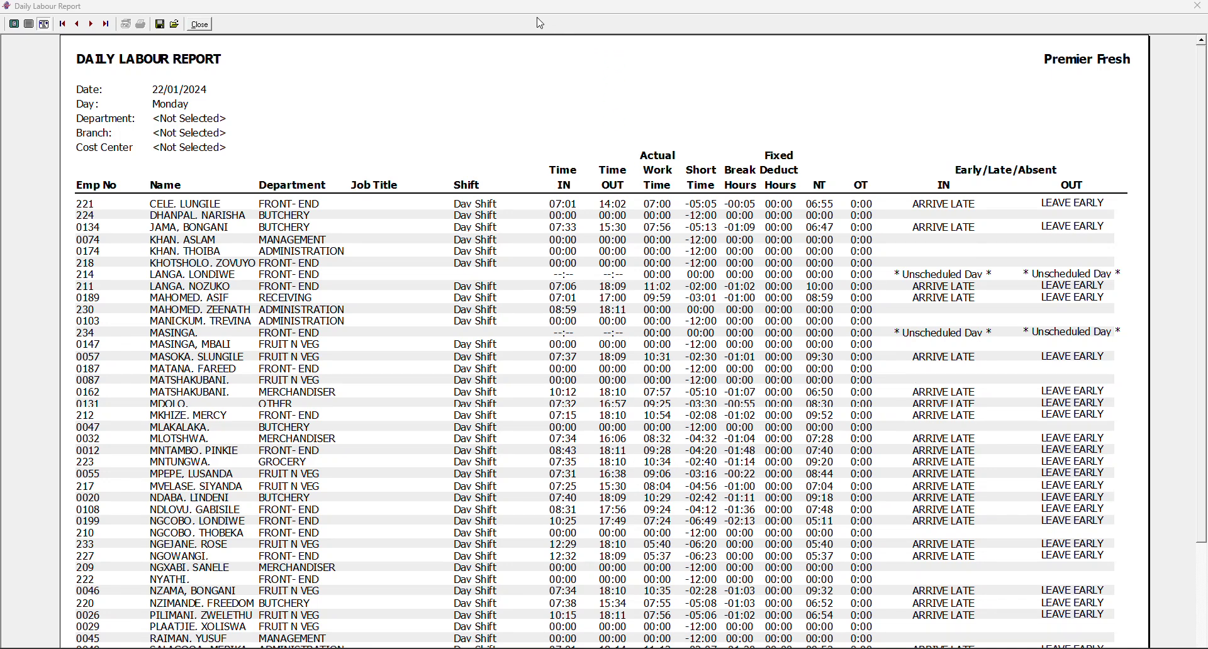
key(Escape)
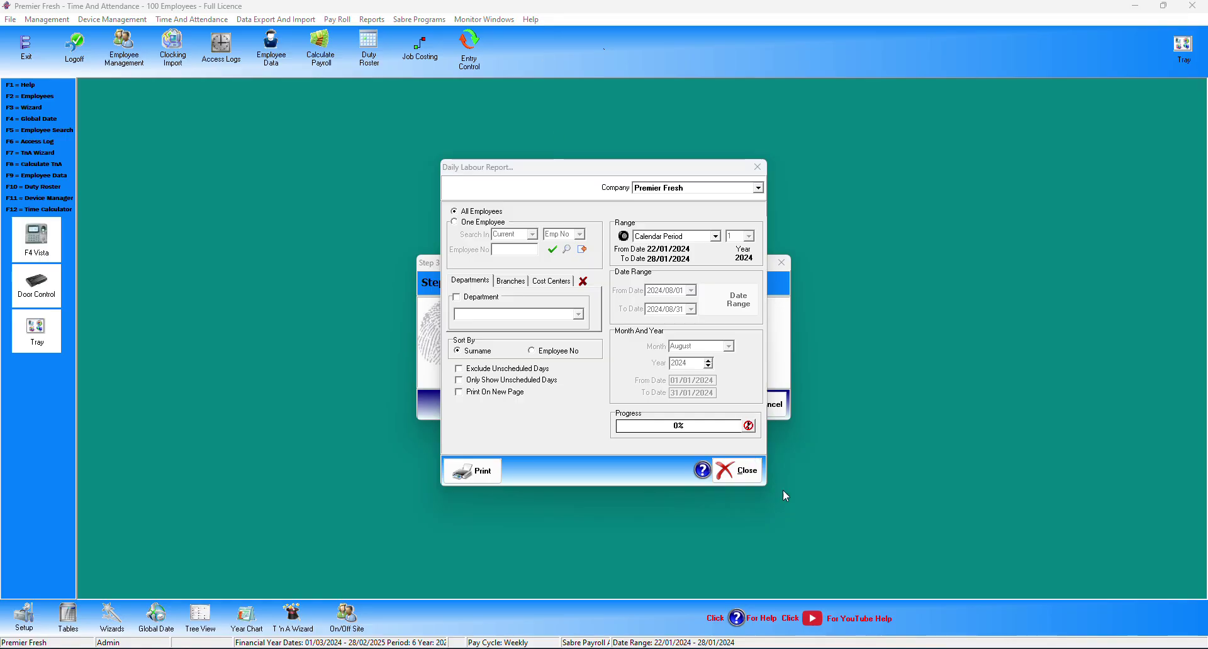
click(742, 471)
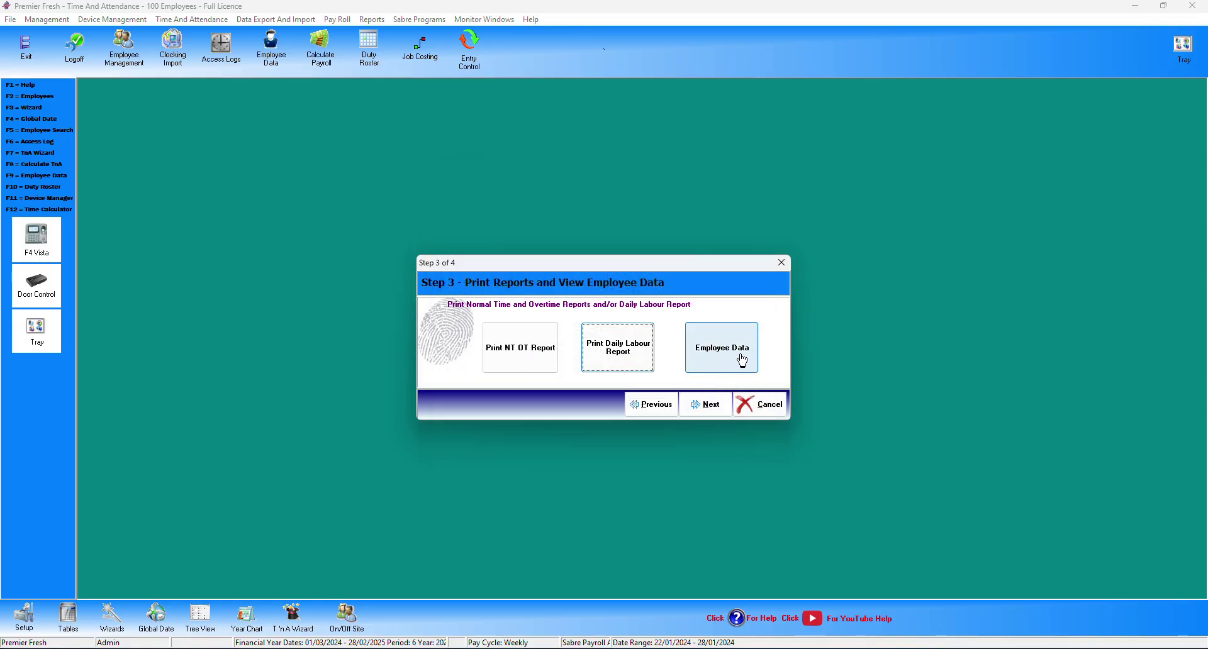
click(713, 414)
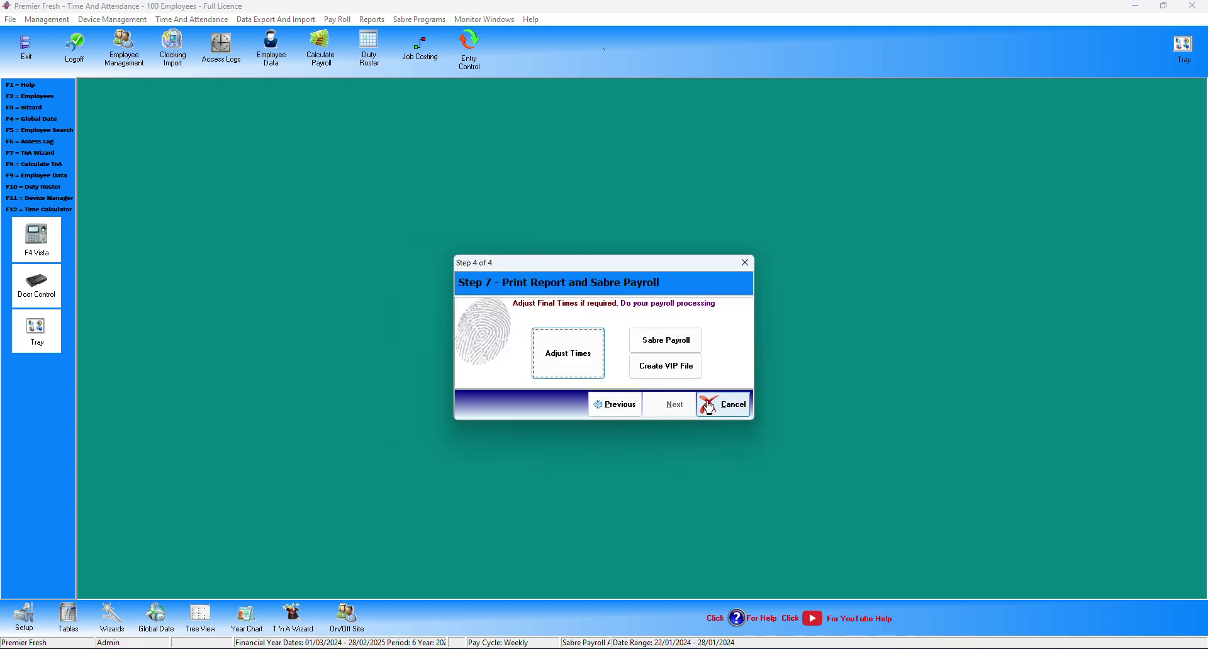
Step: Open the final time adjustments and check how an employee's NT hours are edited on a monthly basis, leaving the monthly option off
click(569, 356)
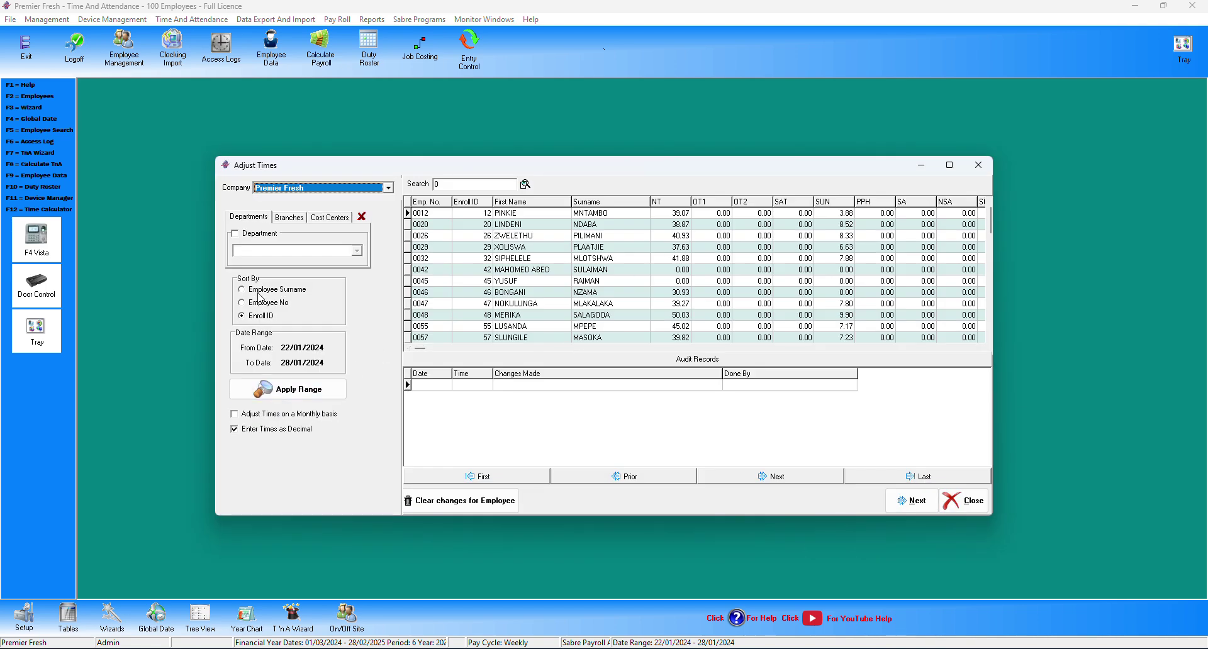
click(303, 421)
click(673, 216)
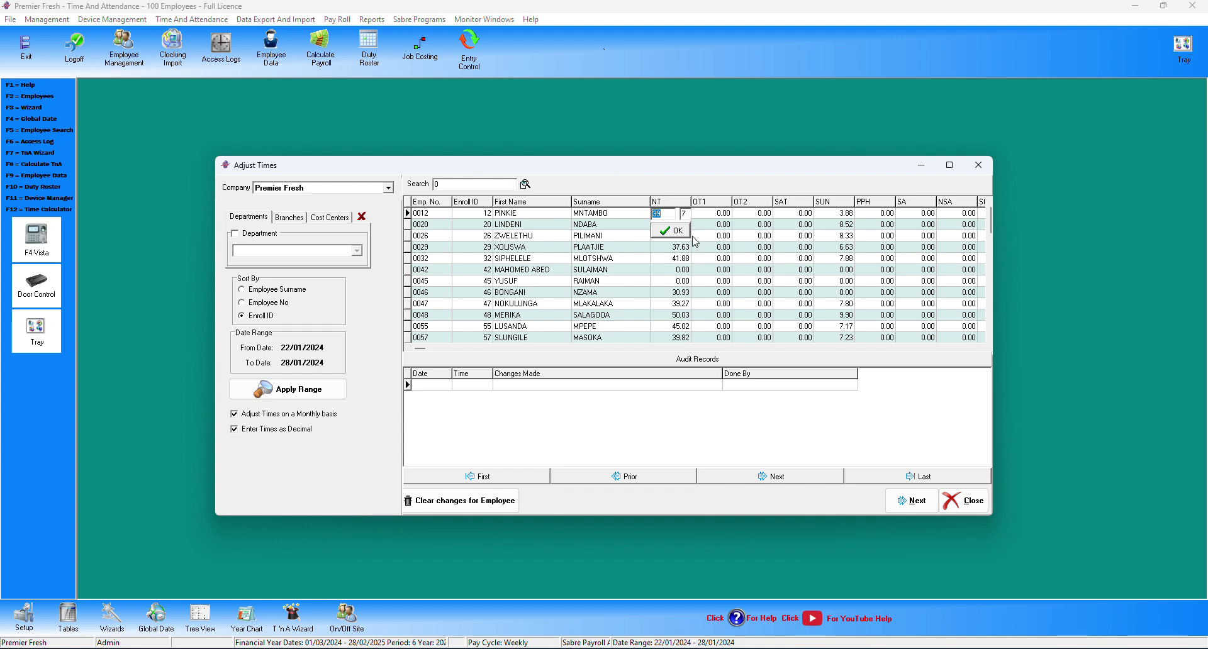
click(654, 257)
click(252, 418)
Step: View the daily time adjustments of the third and fifth employees in the list, closing each without changes
double_click(680, 240)
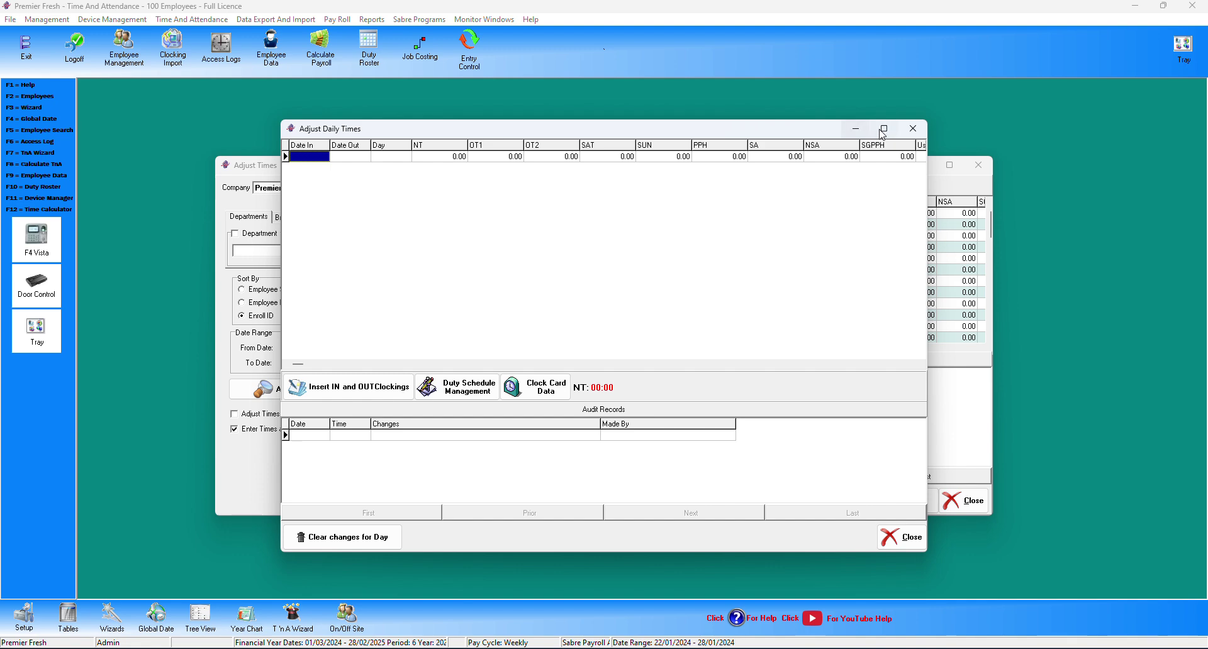
click(913, 129)
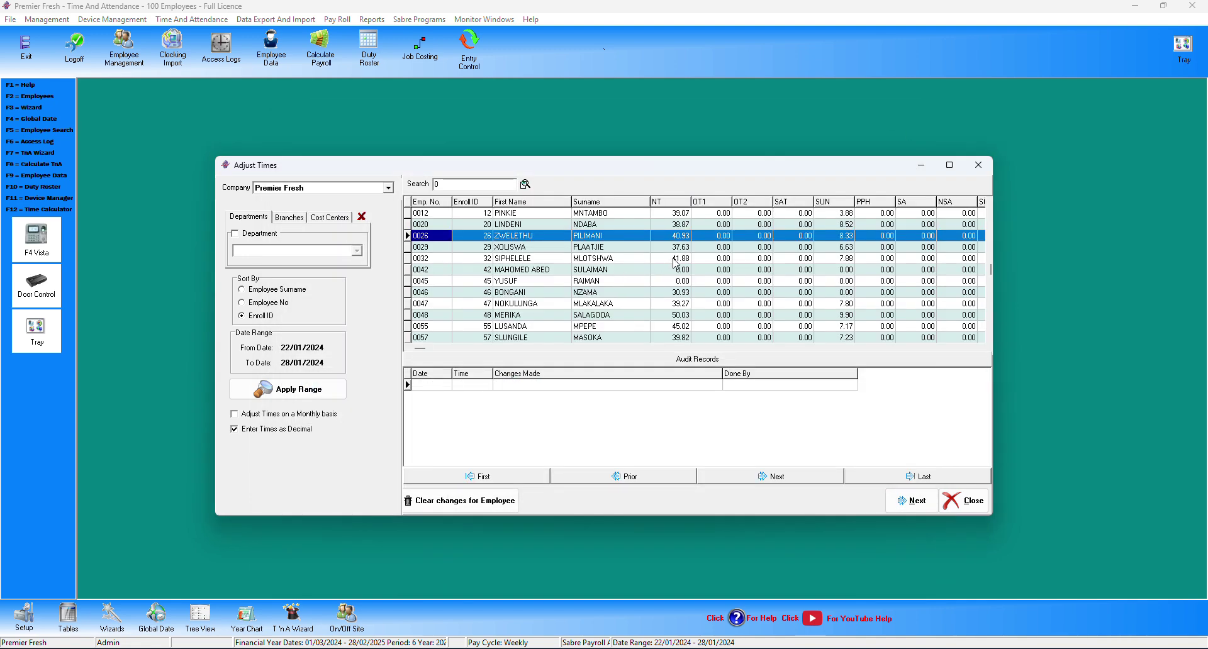
double_click(674, 263)
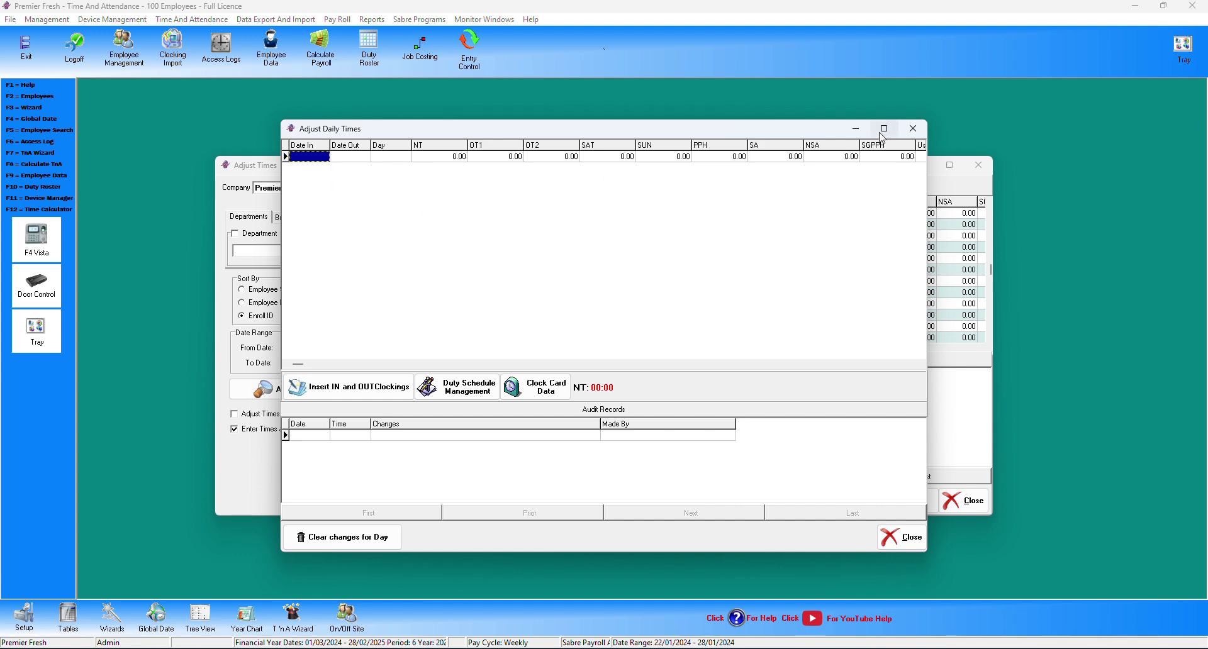
click(913, 129)
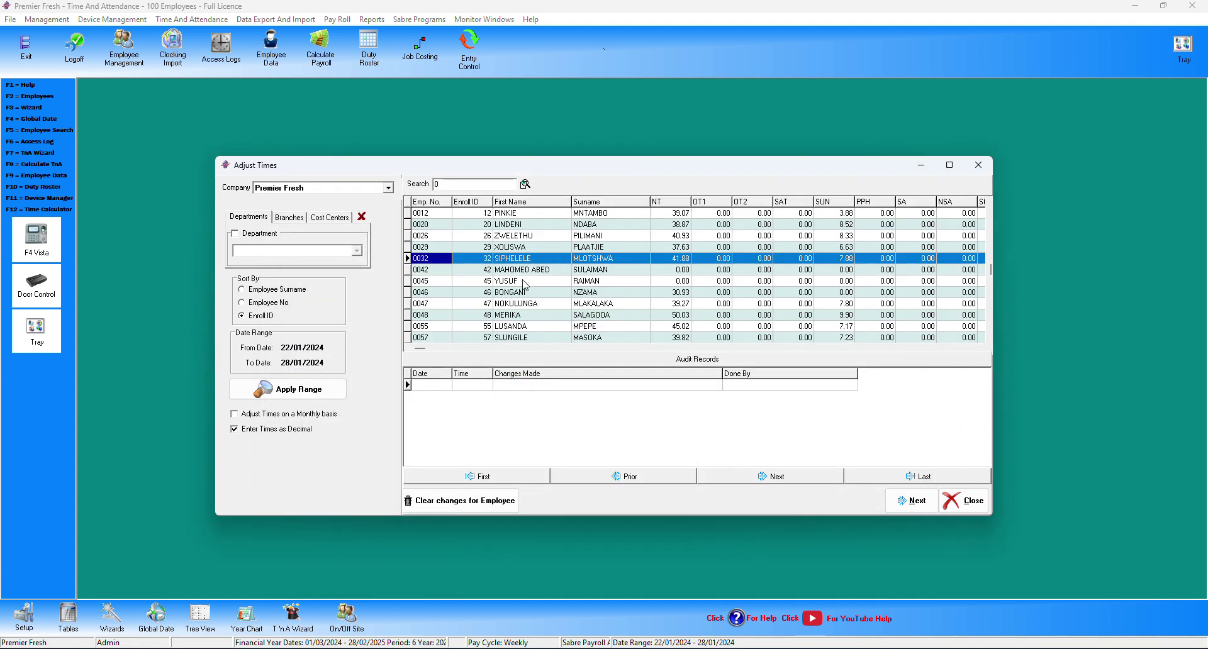
Step: Open the OT1 value in the daily times of the employee with Enroll ID 46, and leave the time adjustments without changes
double_click(678, 293)
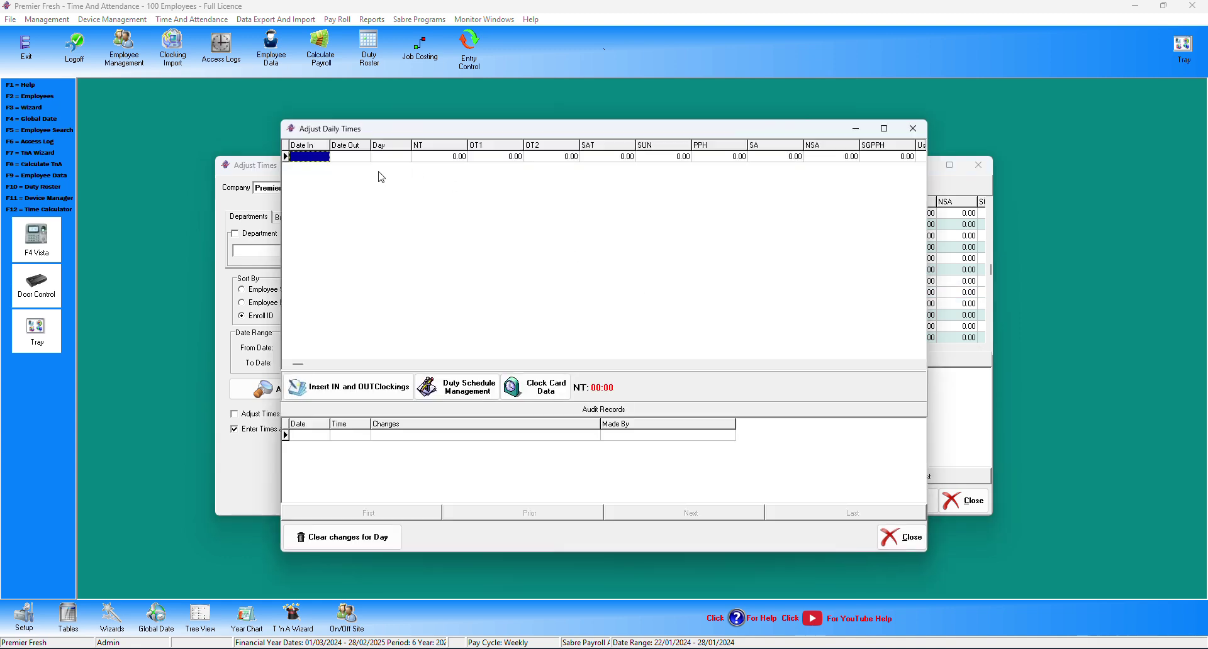
click(522, 157)
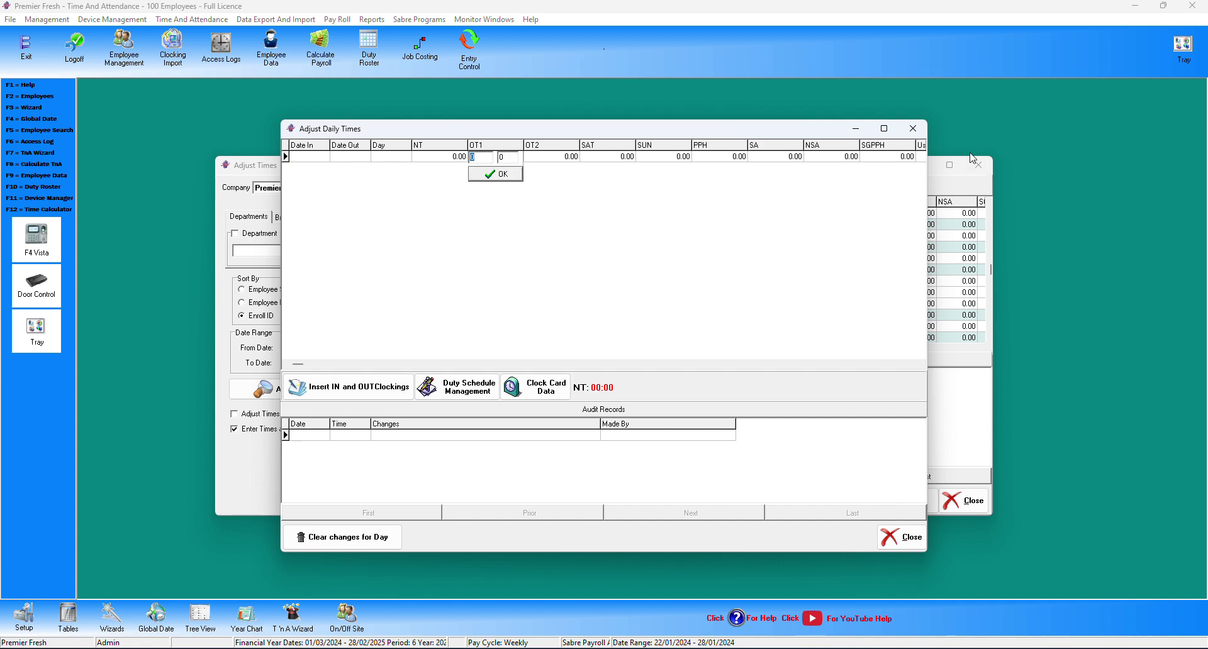
click(913, 128)
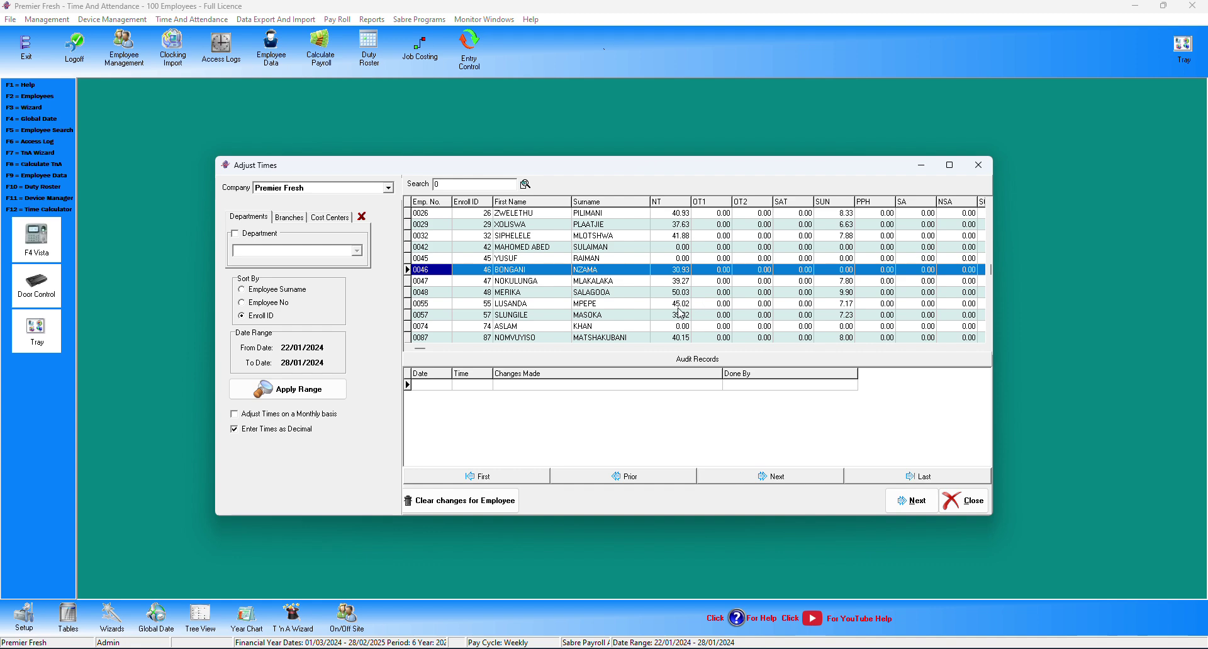
click(969, 502)
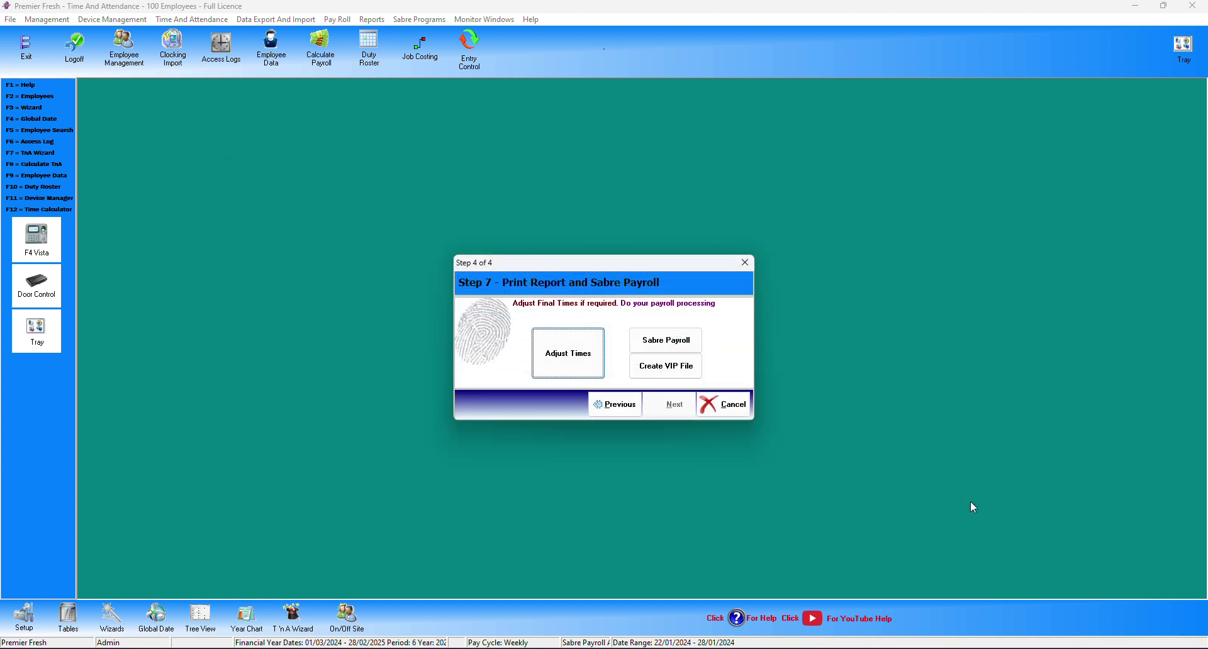
Step: Reopen the time adjustments, view the third employee's daily times once more, and return to the wizard's payroll stage
click(570, 353)
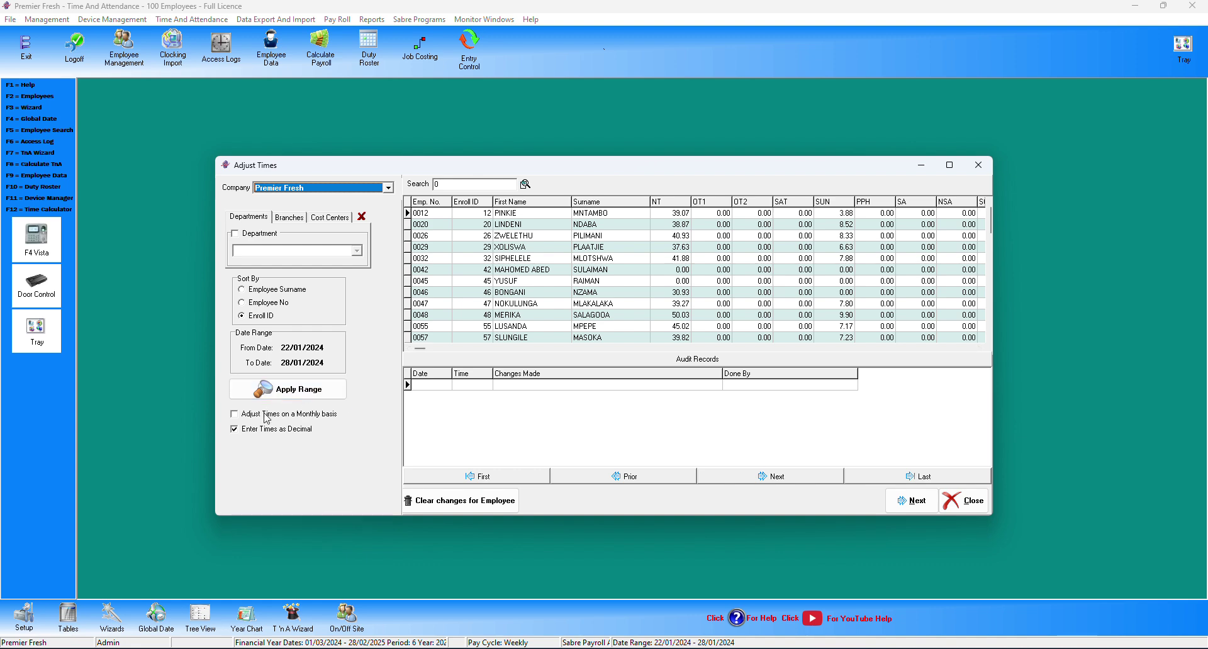
double_click(672, 240)
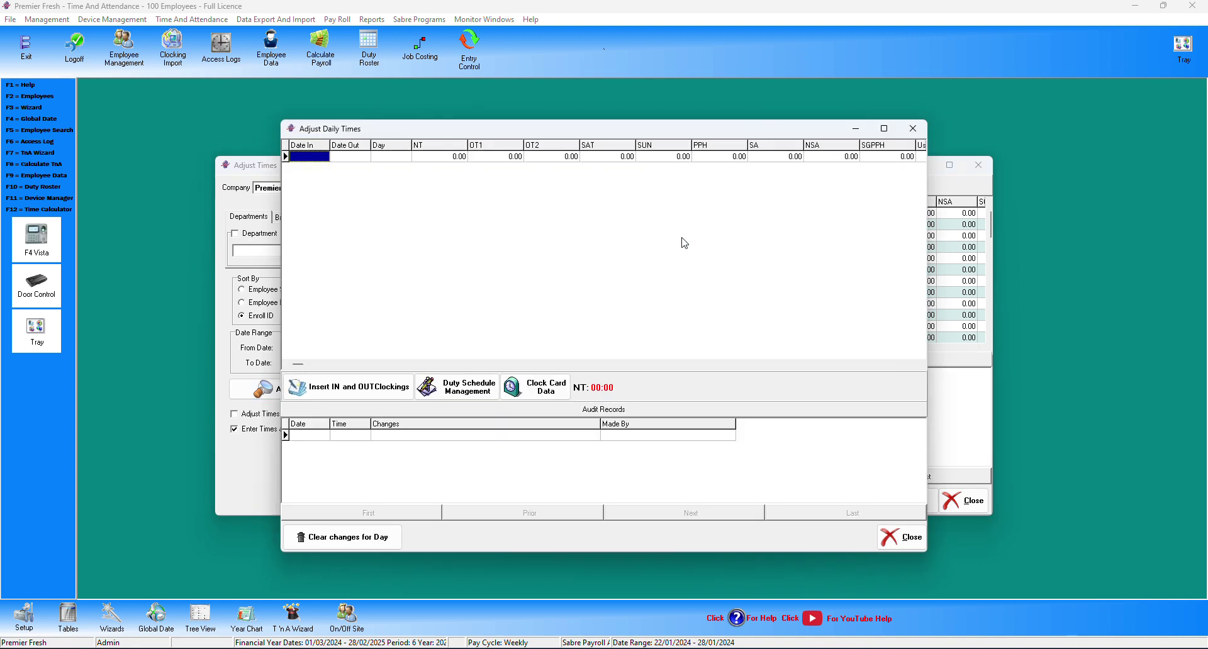
click(911, 533)
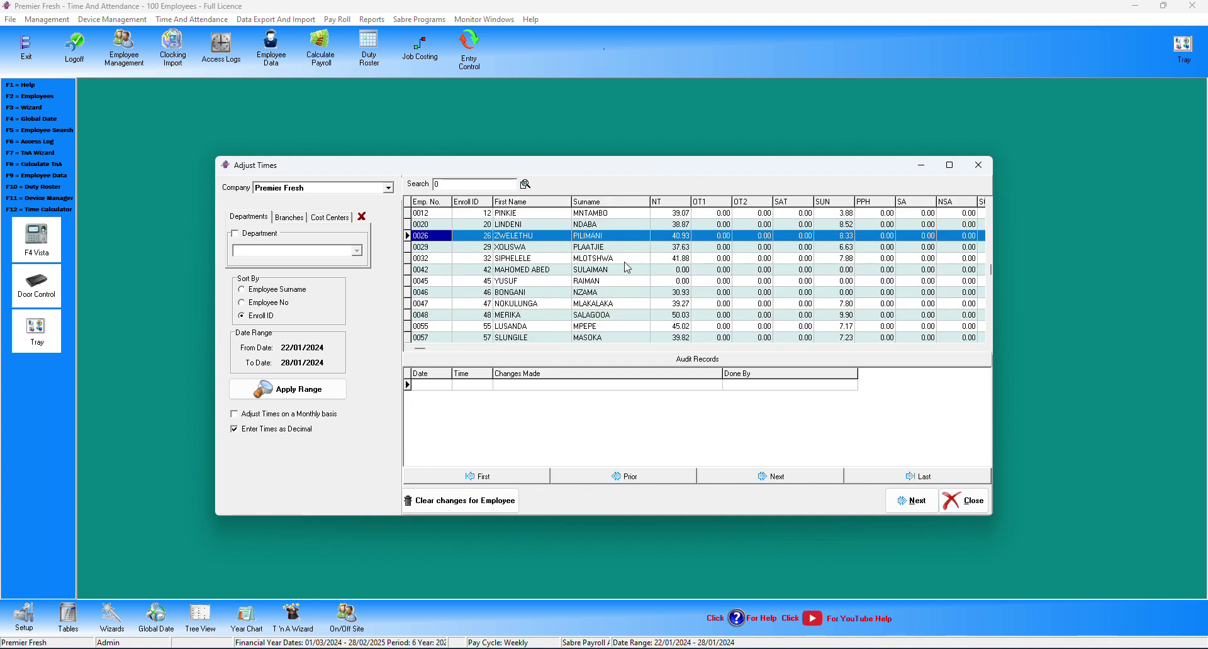
click(688, 248)
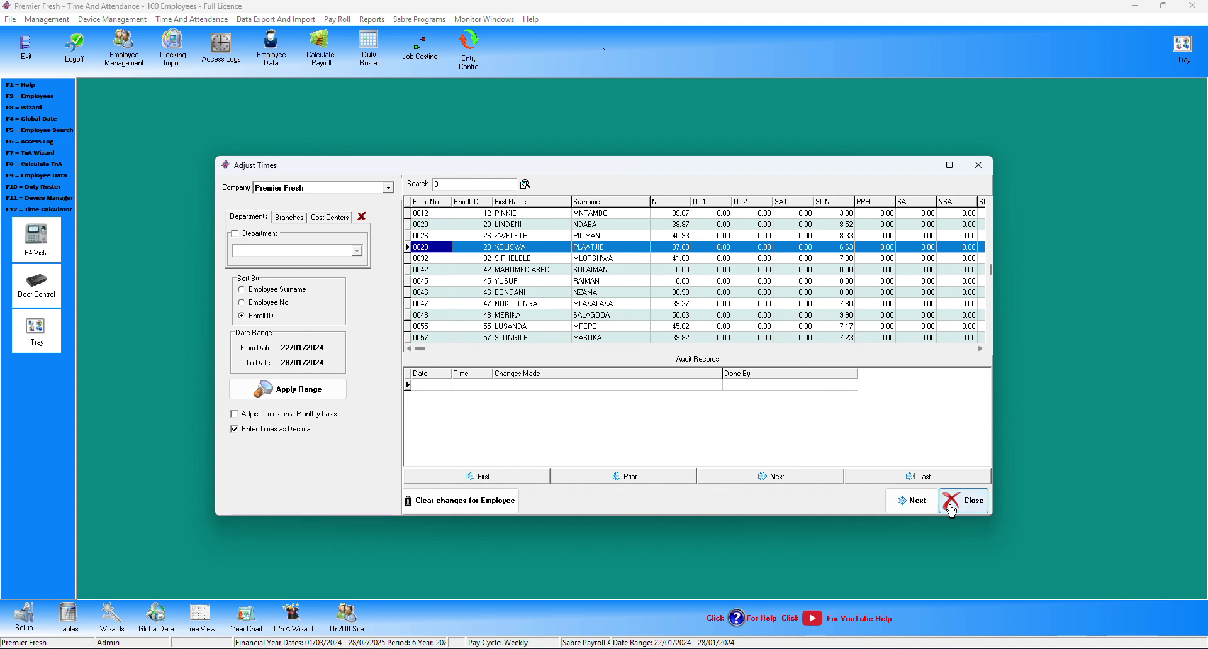
click(963, 502)
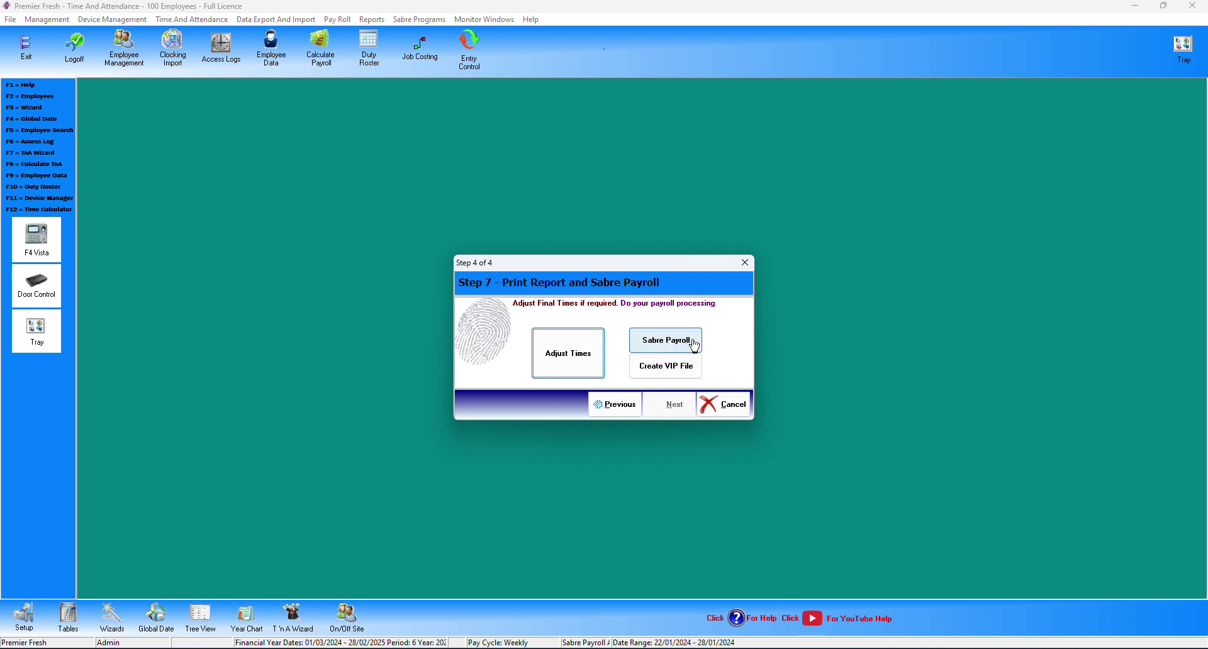
Step: Open the Sage VIP export settings and compare layout templates 3, 5, 7 and 4, finishing on template 1
click(659, 371)
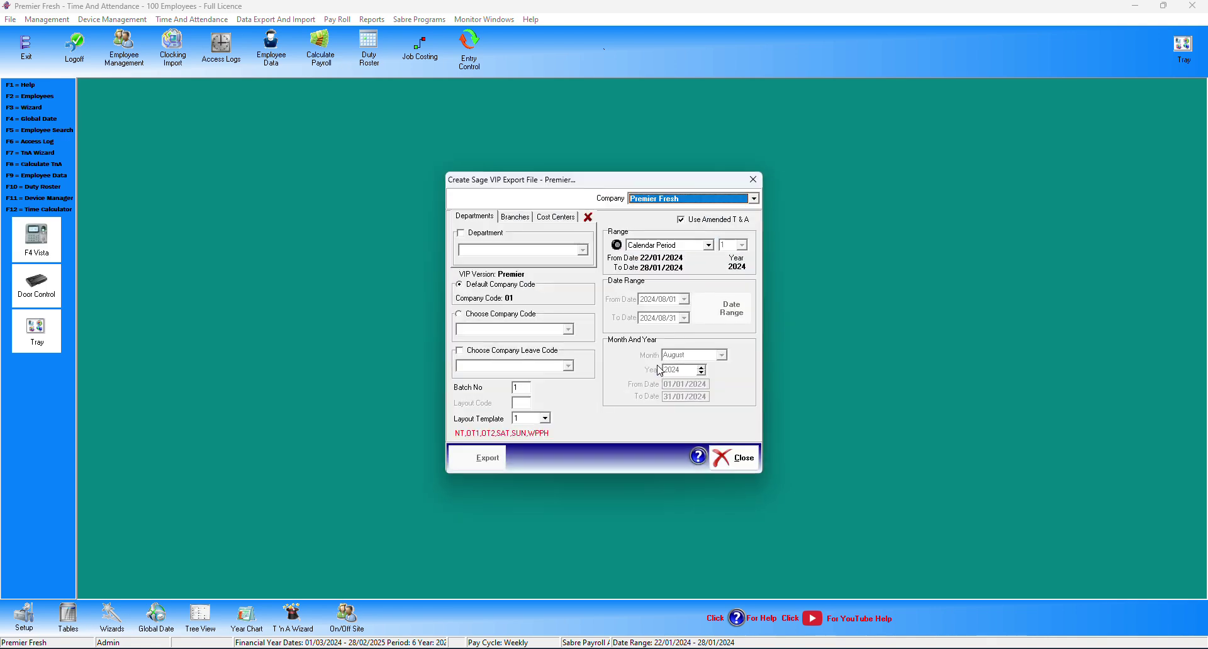
click(521, 388)
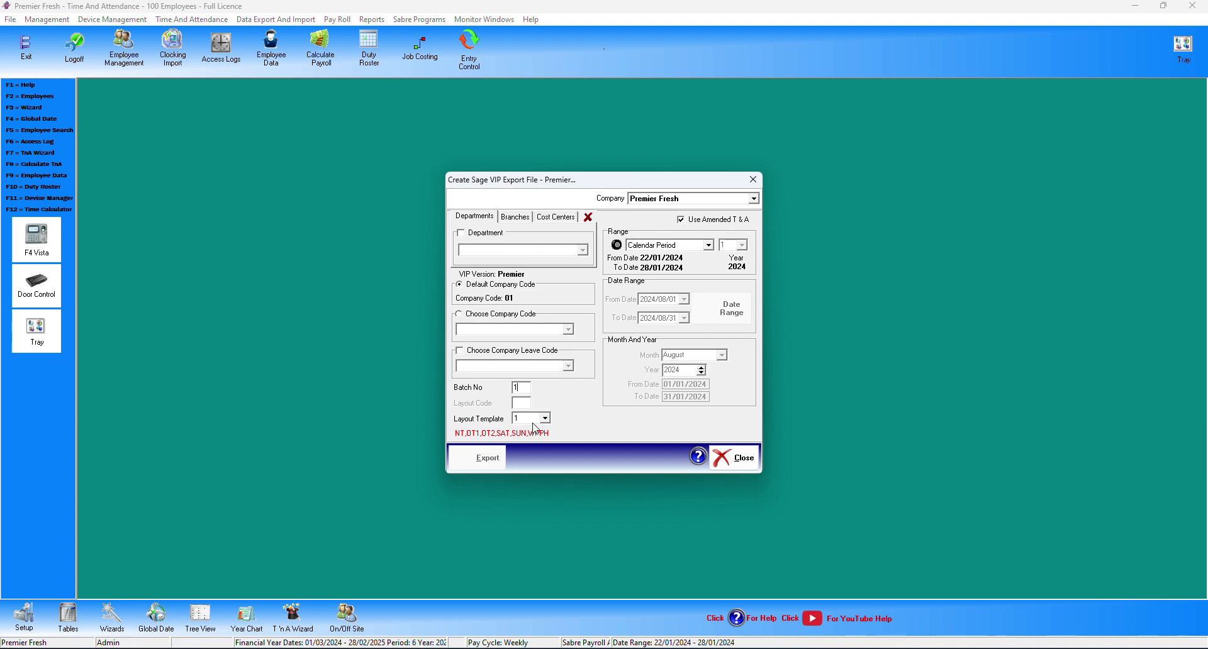
click(545, 419)
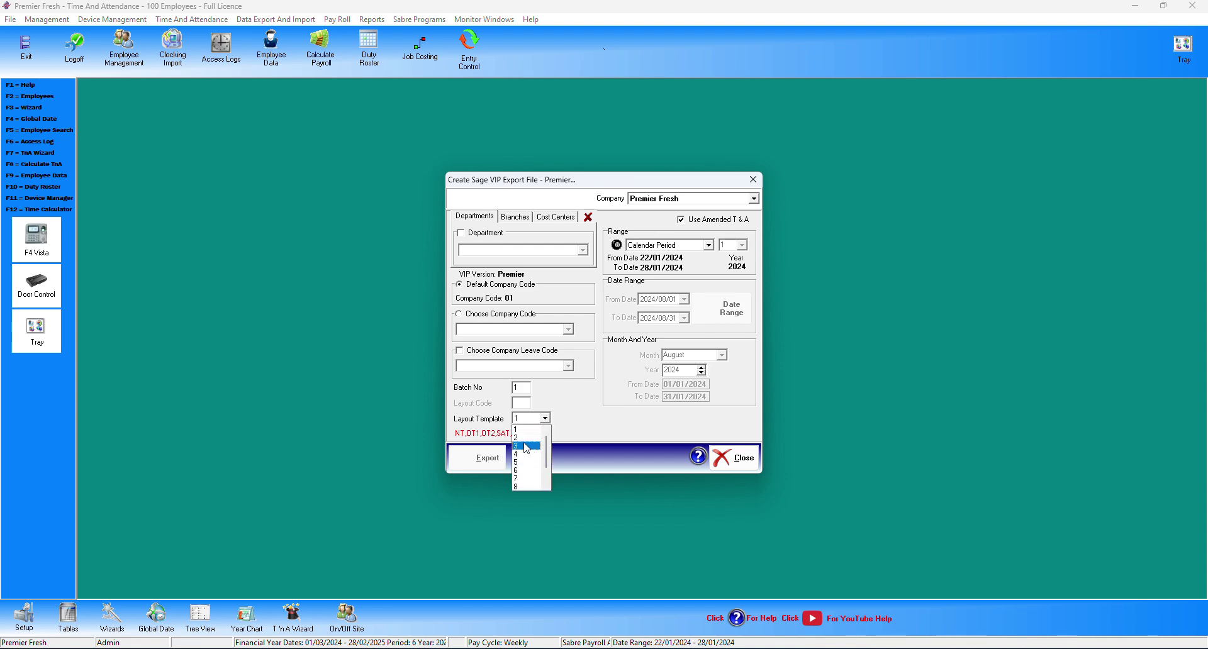
click(527, 447)
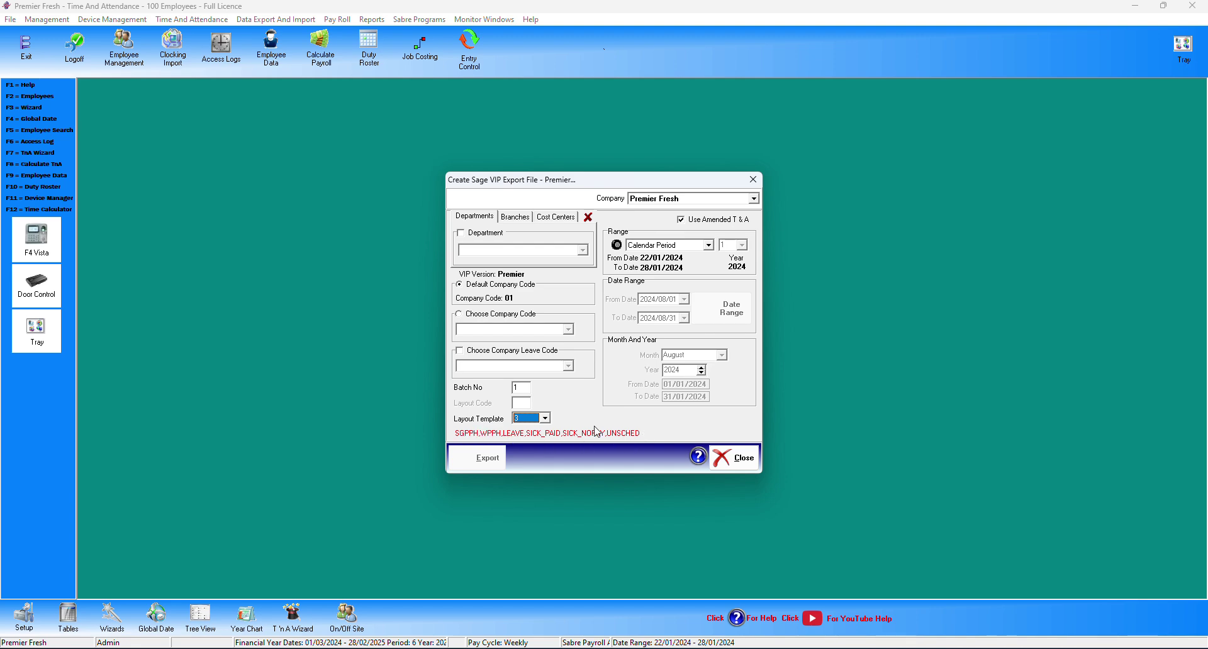
click(546, 418)
click(528, 444)
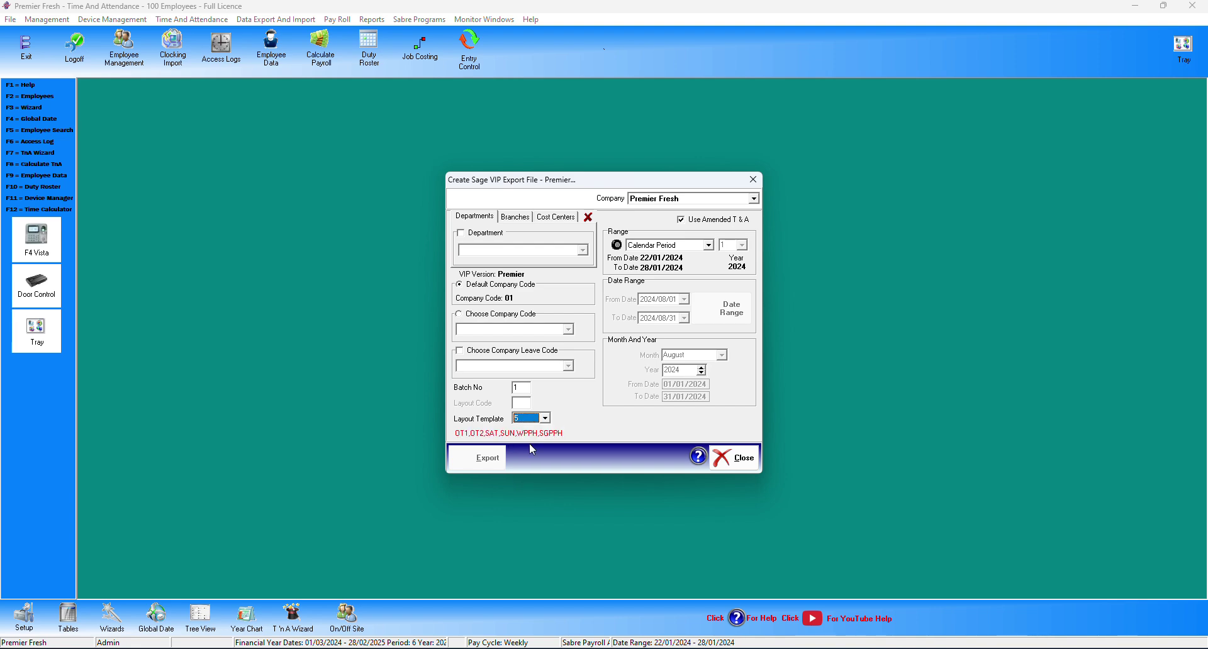
click(545, 418)
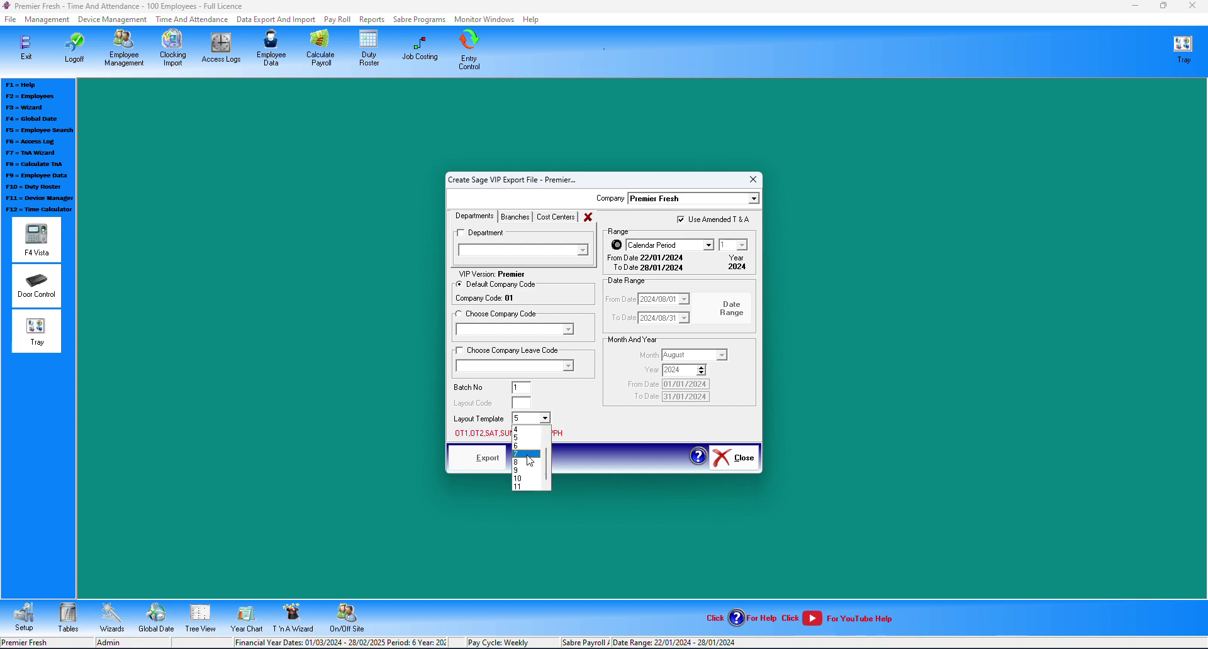
click(529, 454)
click(546, 419)
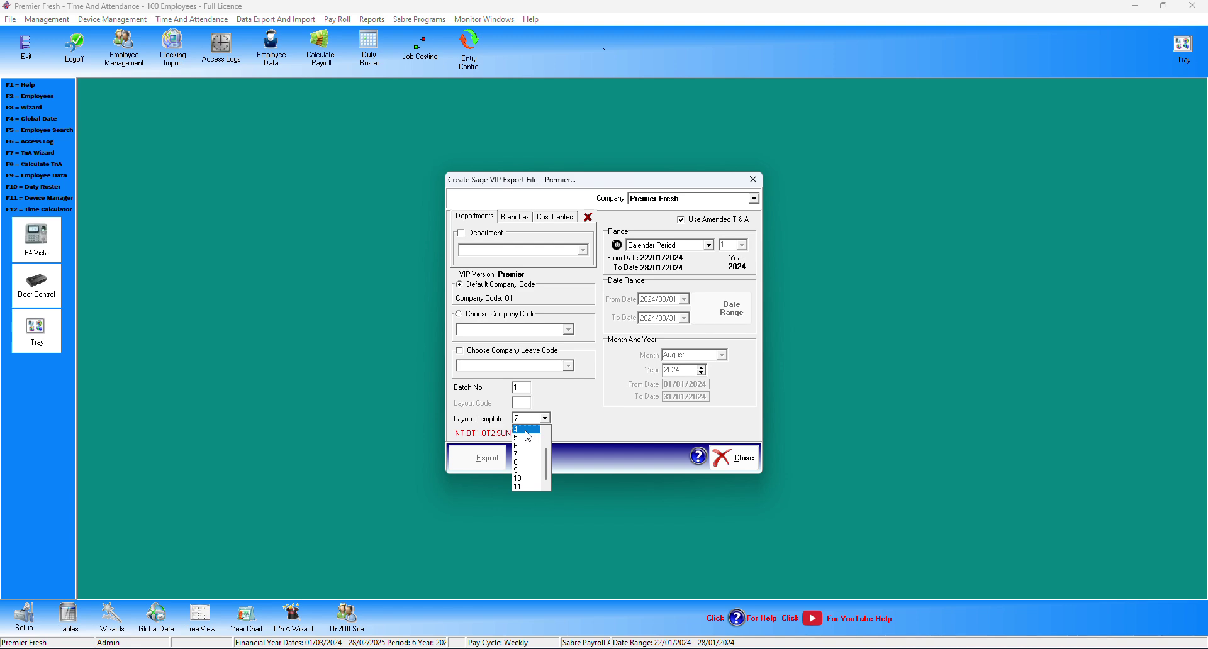
click(527, 431)
click(545, 419)
click(527, 432)
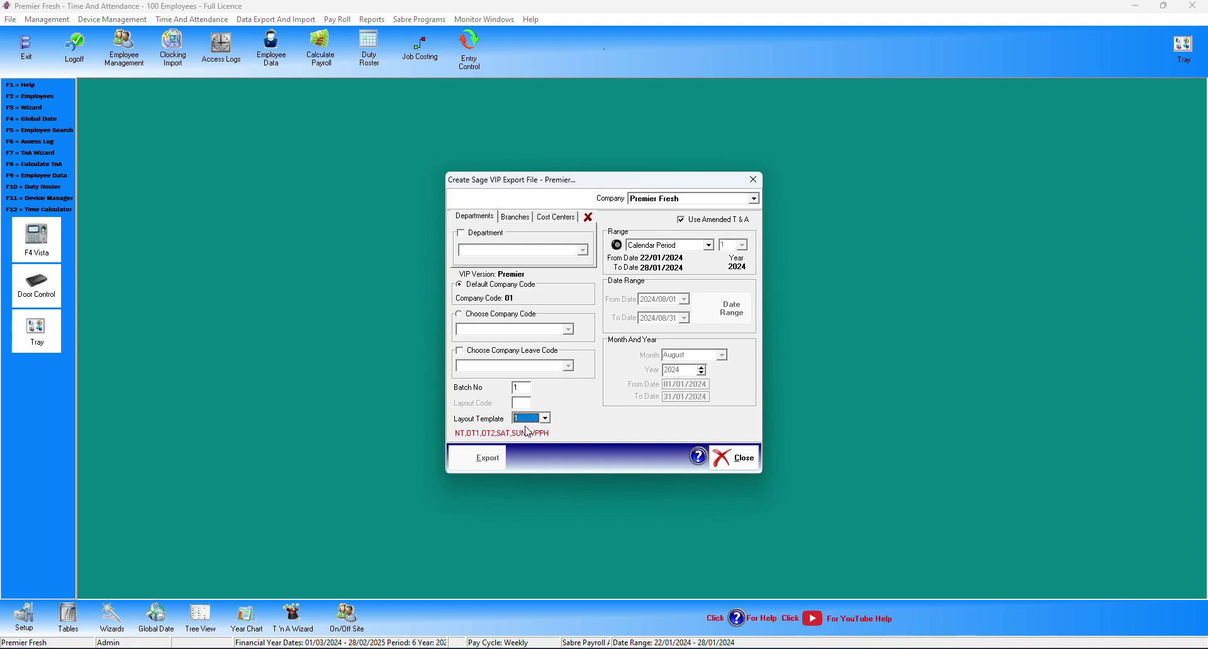
Step: Export the times with batch number 1 and layout template 1, check the NT values, and create the VIP export file
click(521, 389)
click(484, 459)
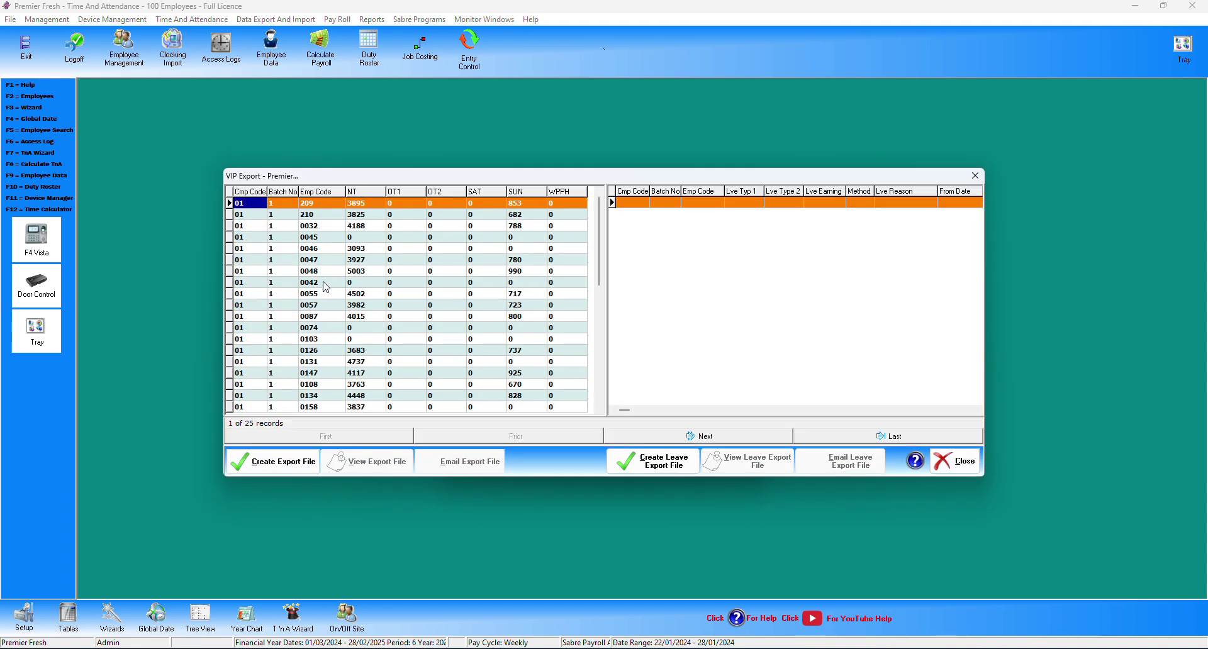
click(348, 294)
click(366, 250)
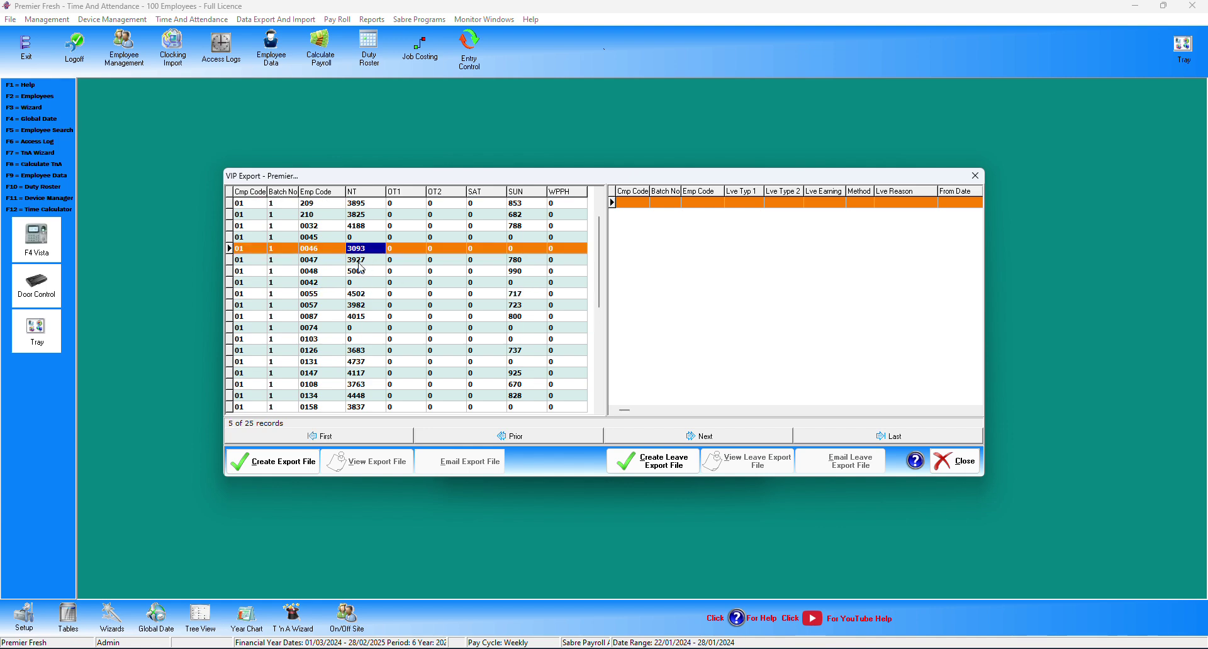
click(361, 262)
click(359, 251)
click(283, 462)
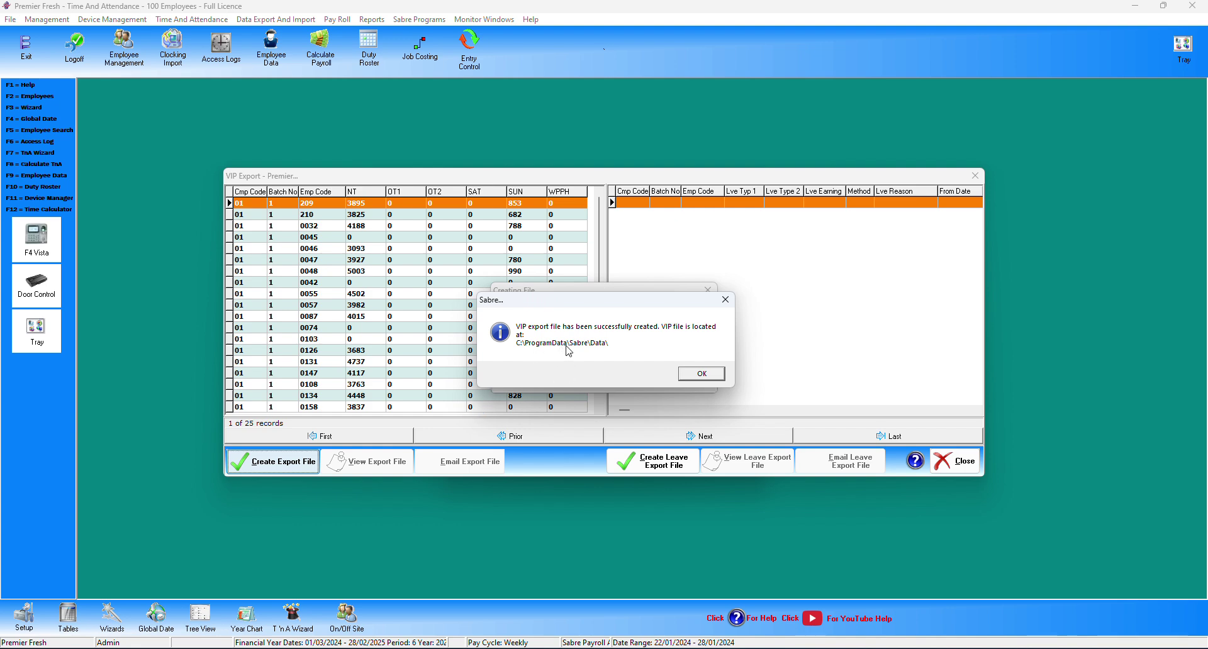
click(701, 374)
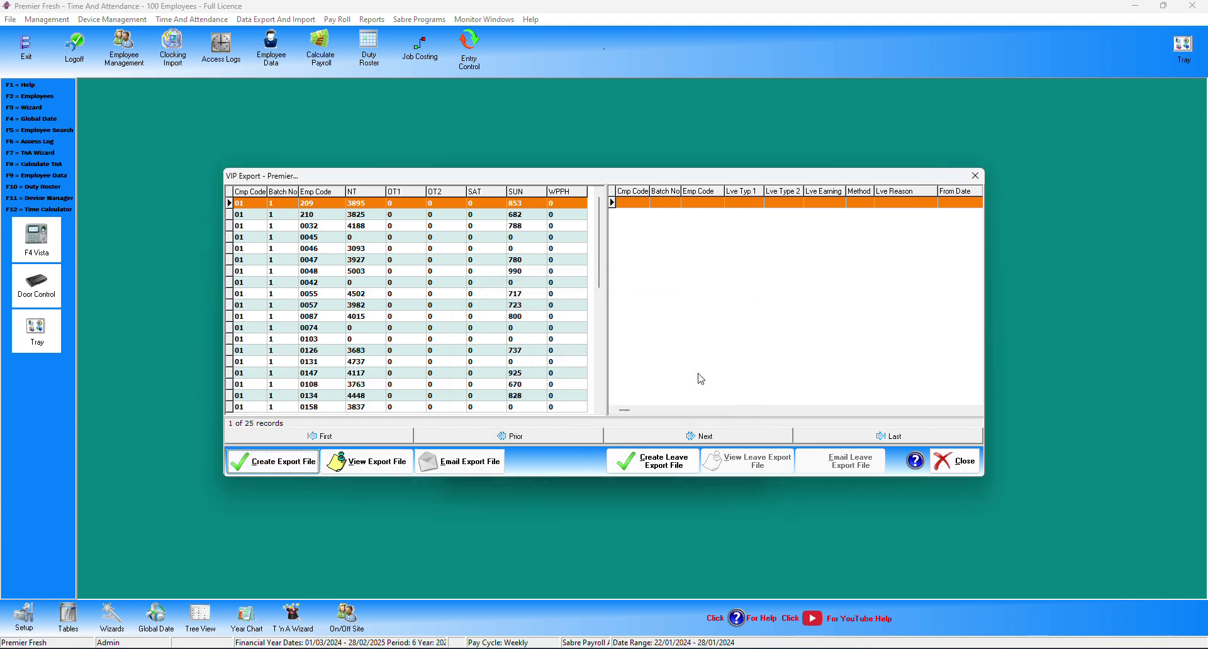
Step: View the created VIPITF.ASC file in a window wide enough for one record per line, and put the text editor away
click(359, 469)
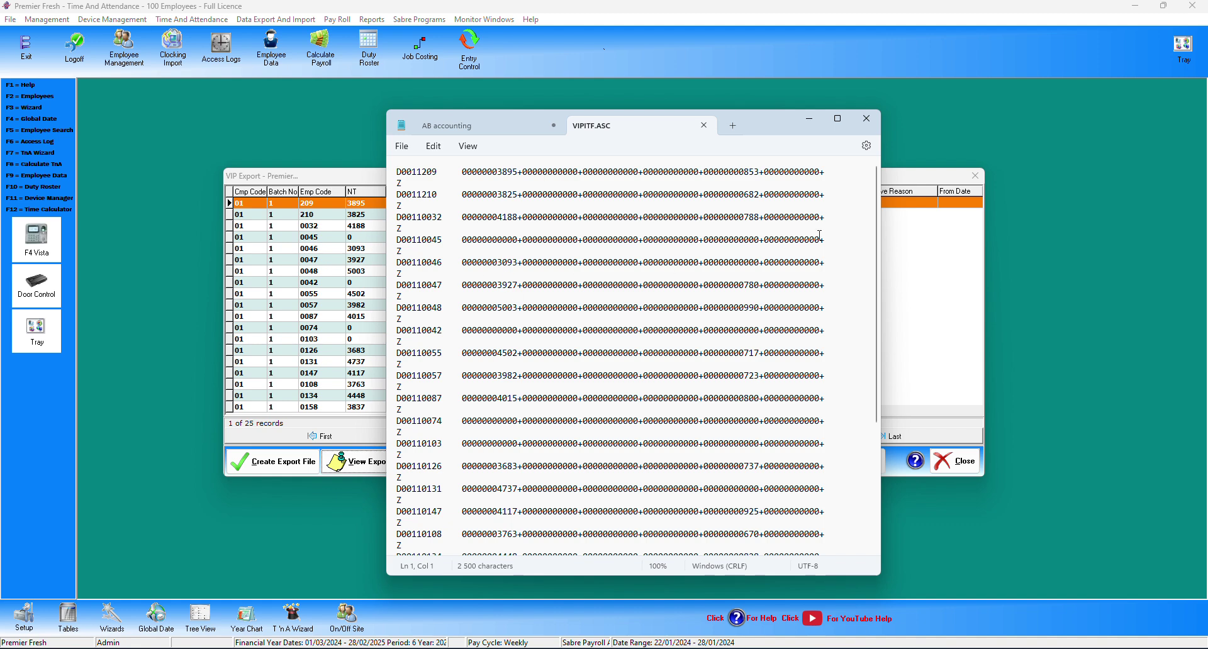
drag(881, 234, 1078, 219)
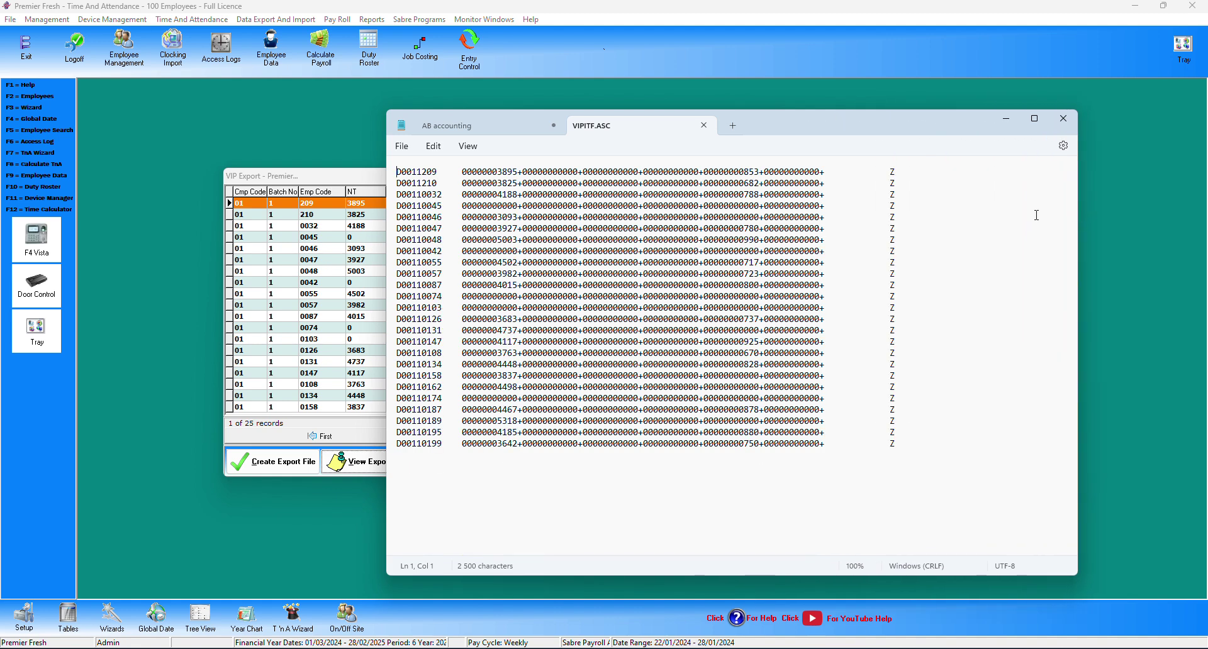
click(704, 125)
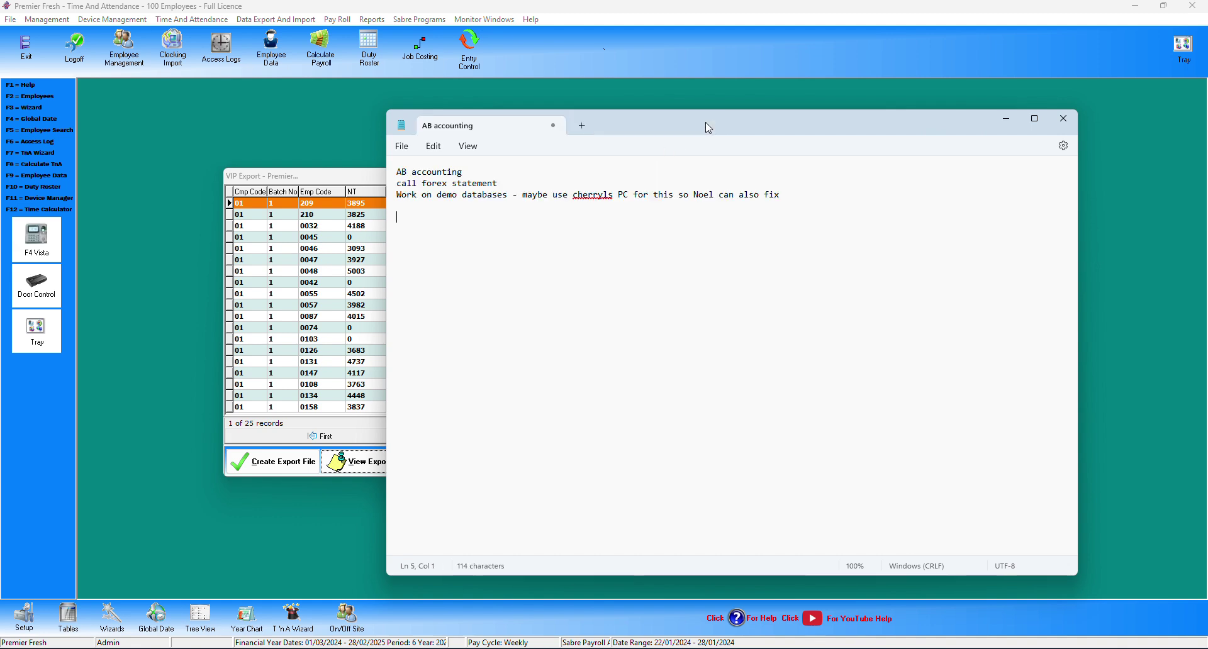
click(1006, 119)
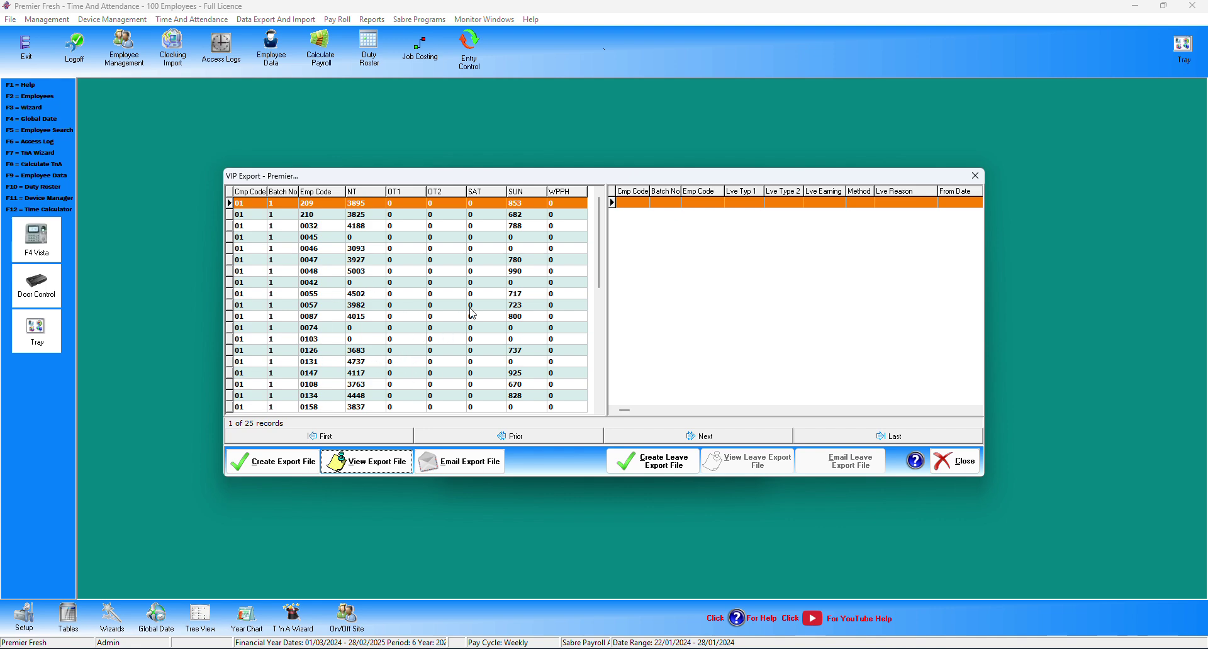
Step: Review the e-mail form for the export file without sending it, and leave the VIP export to return to the wizard's payroll stage
click(457, 471)
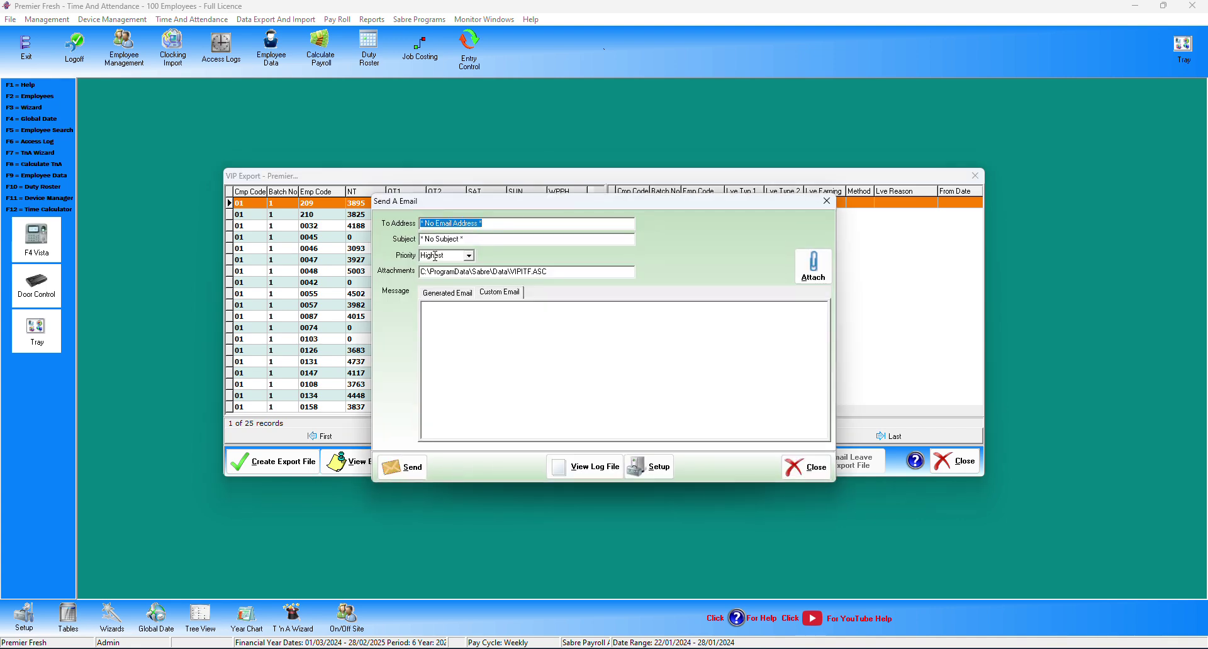
click(443, 320)
click(801, 477)
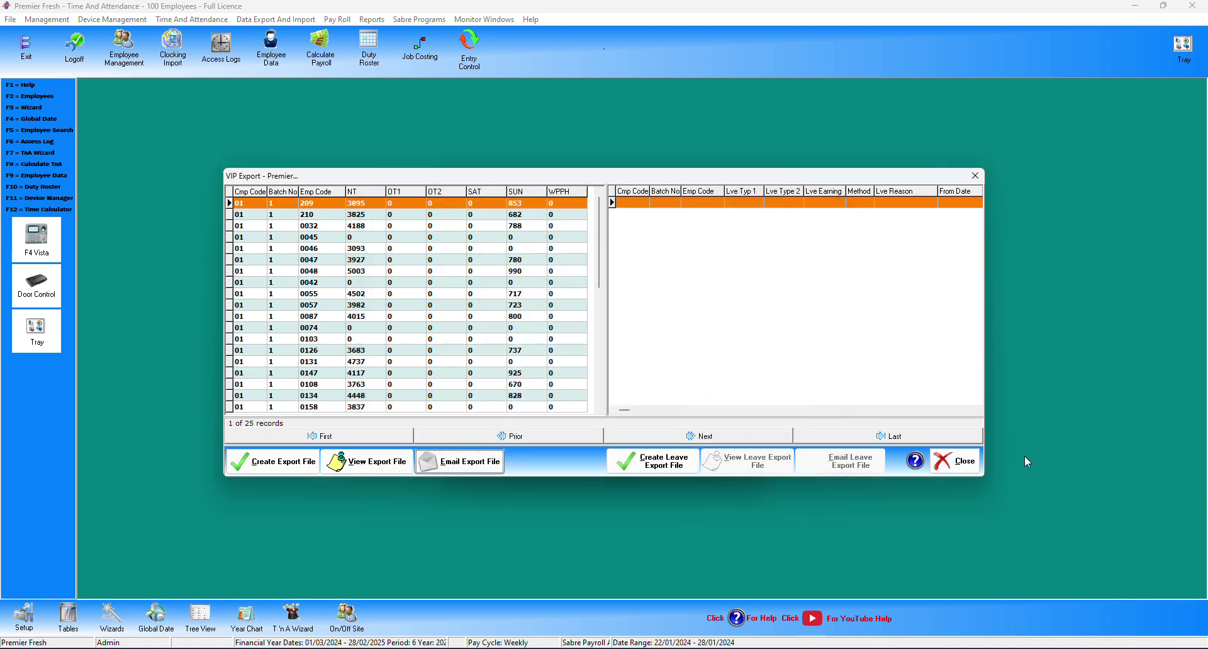
click(956, 459)
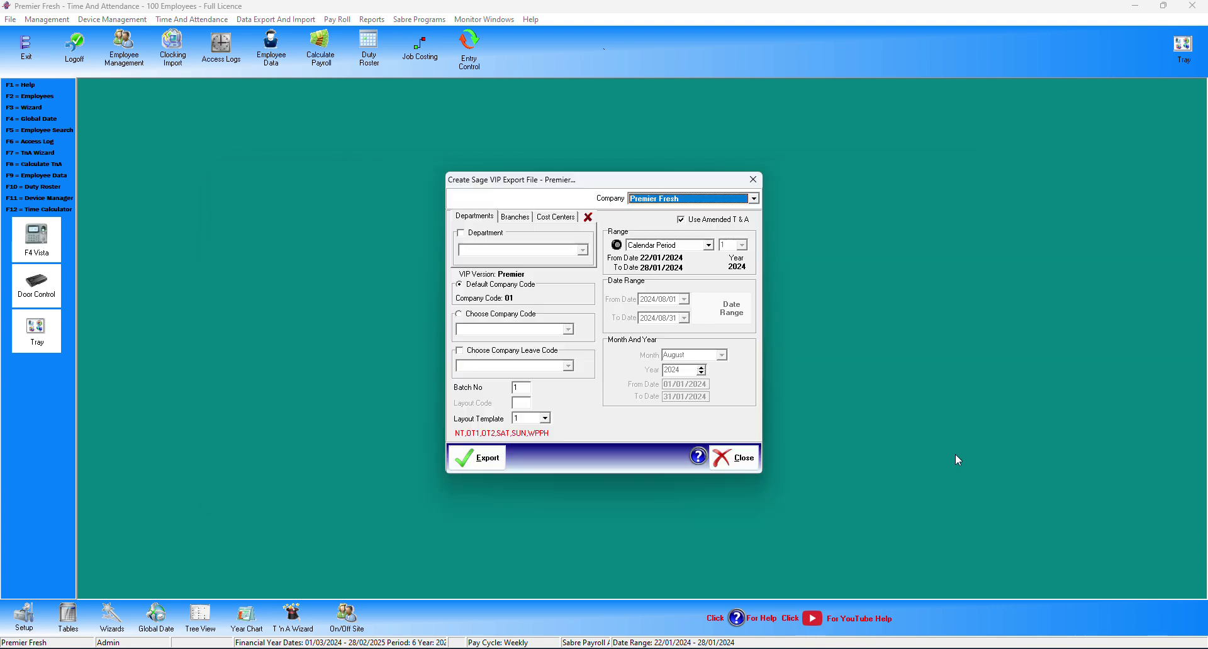
click(747, 458)
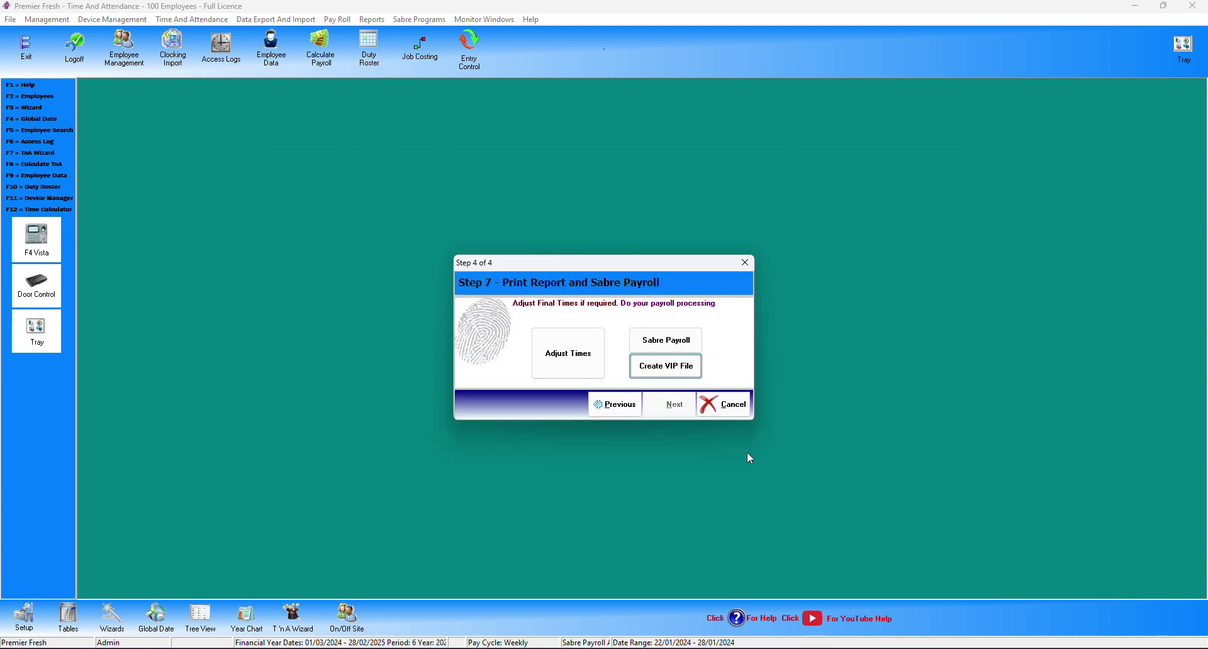
Step: Open the Sabre payroll calculation and try to print standard payslips for the monthly November 2024 payroll, sorted by surname and first name
click(665, 343)
click(595, 385)
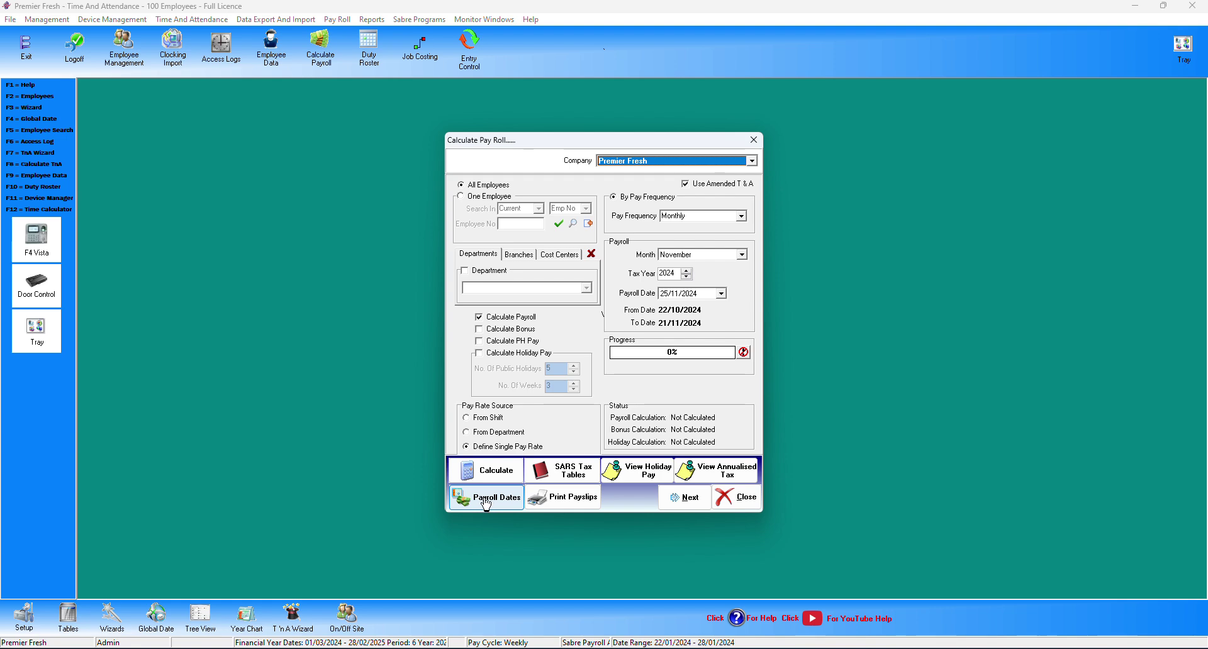
click(568, 502)
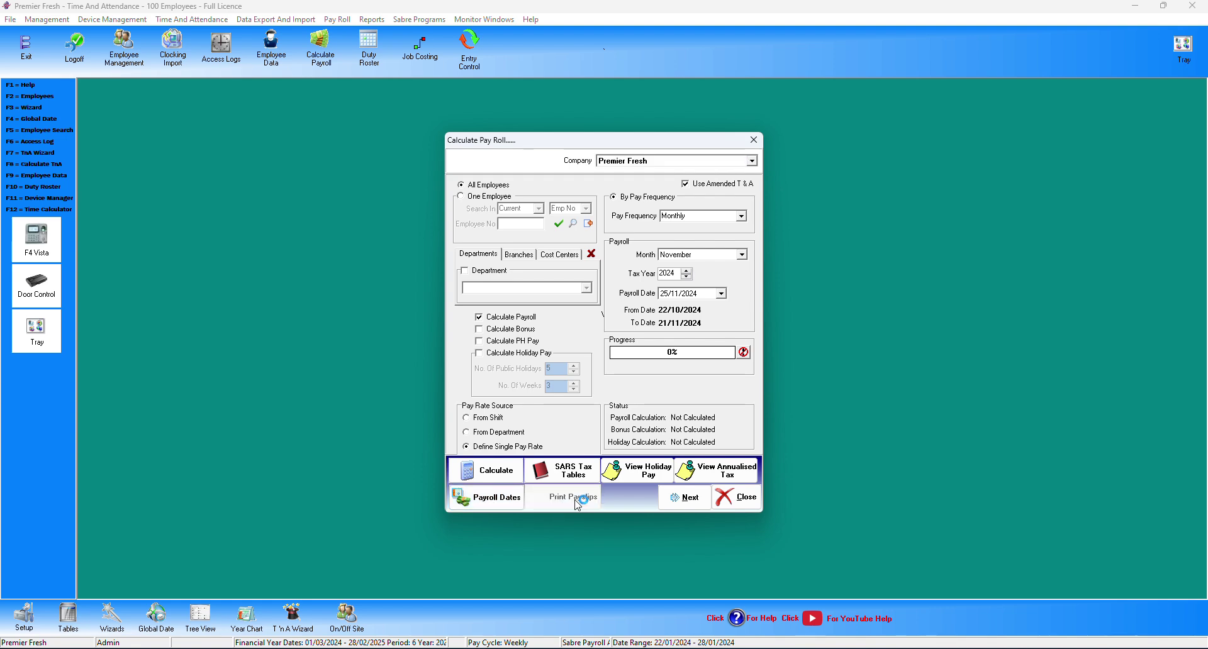
click(492, 445)
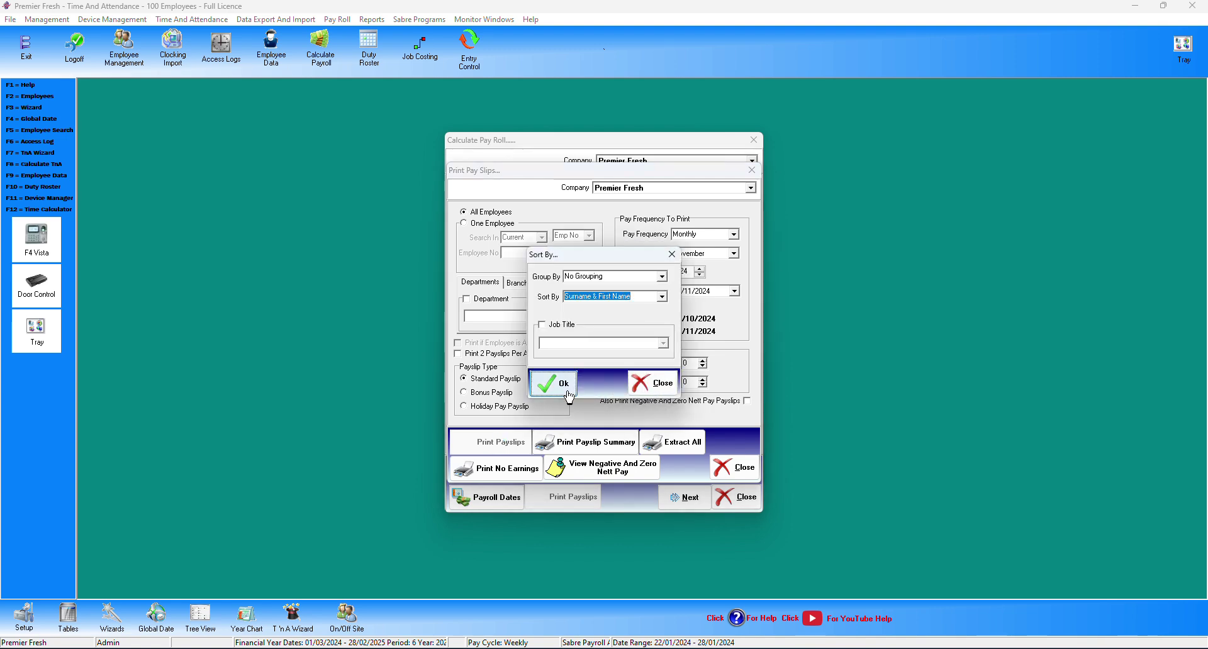
click(564, 389)
click(701, 391)
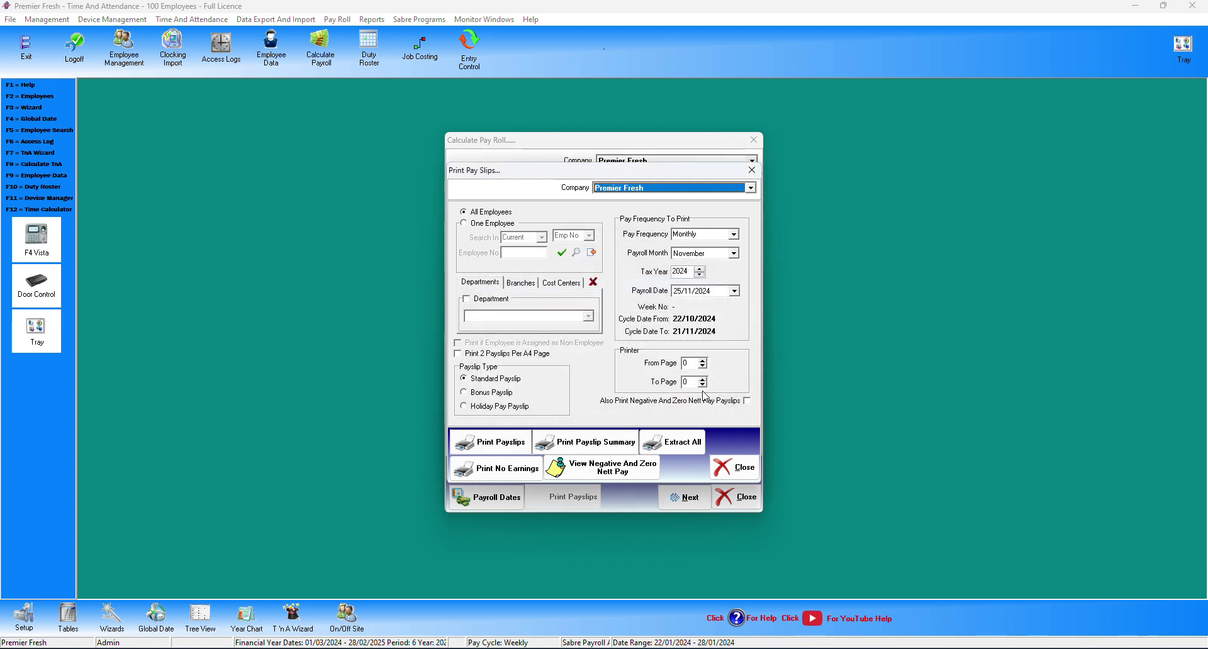
Step: Try to print the payslip summary for the monthly November payroll, keeping the tax year at 2024
click(700, 275)
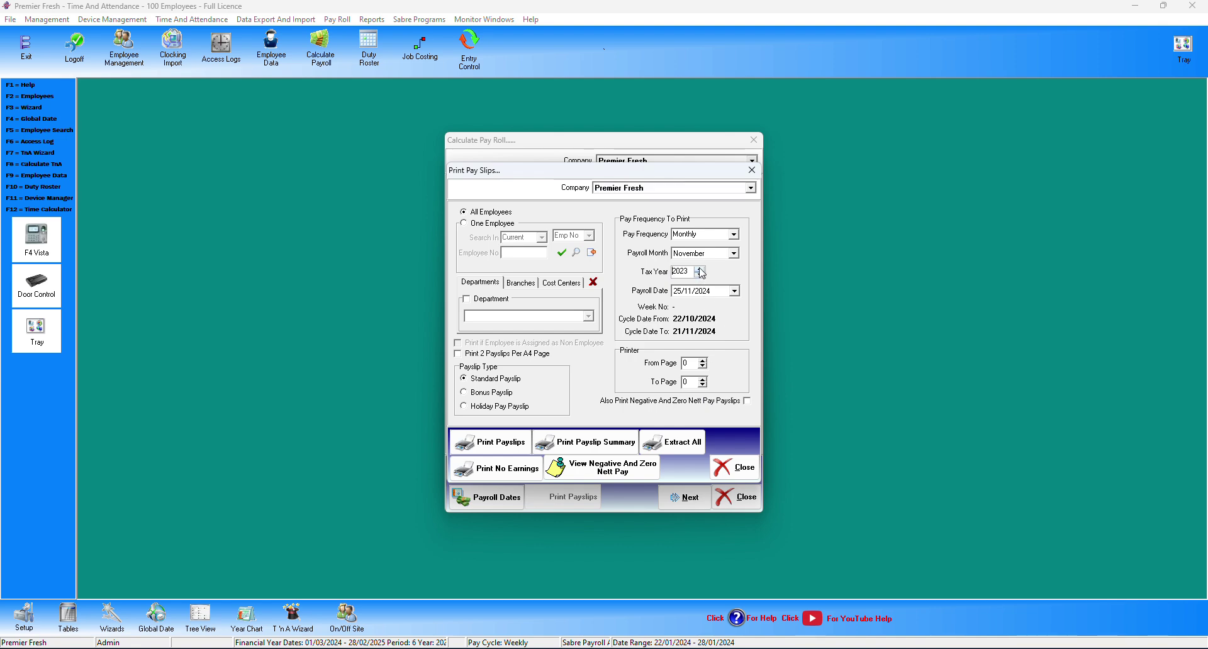
click(700, 269)
click(588, 447)
click(570, 387)
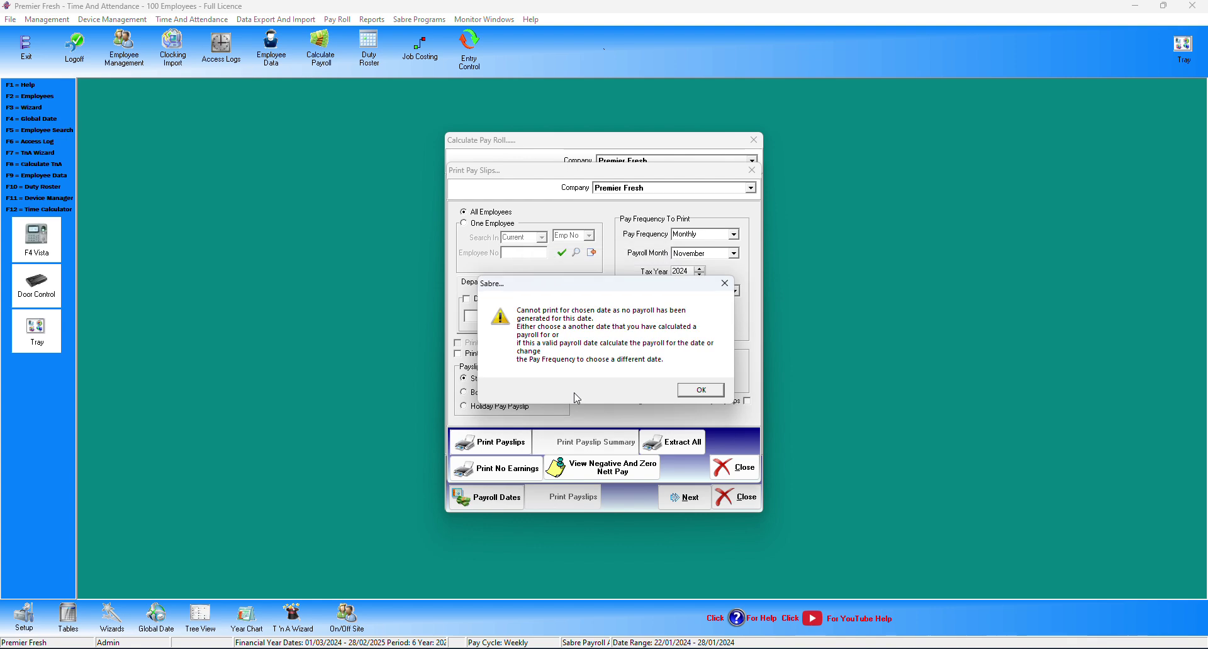
click(693, 395)
Step: Try to print the payslip summary with a weekly pay frequency for November 2024, and close the payslip form
click(735, 236)
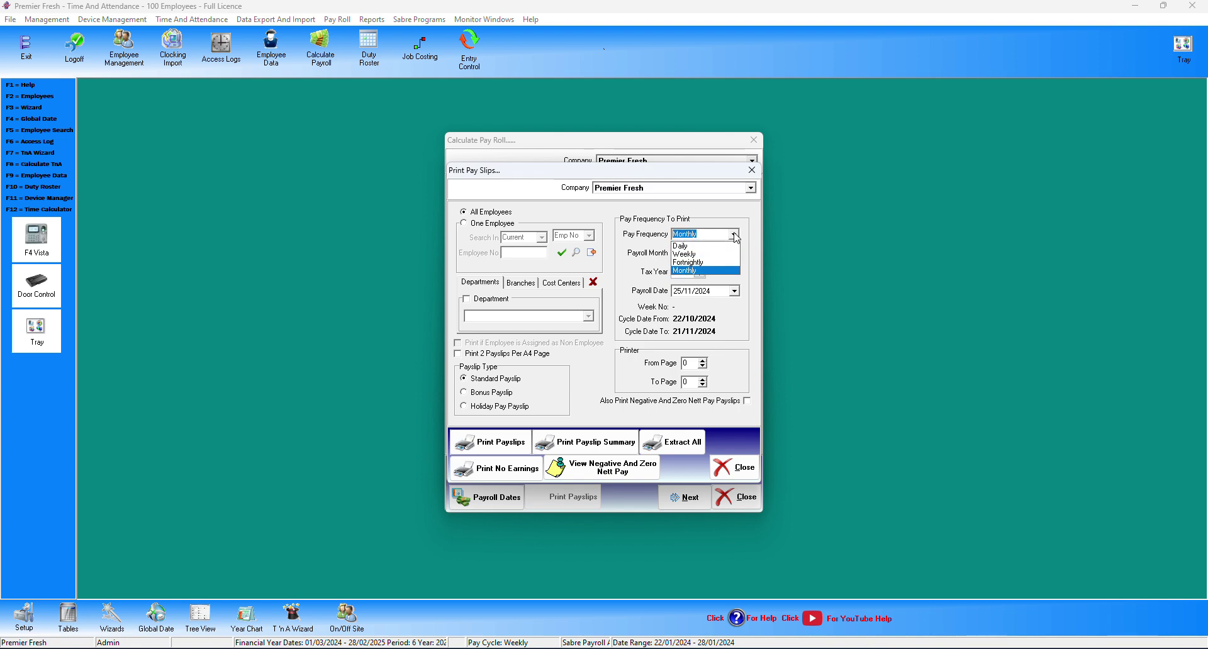
click(705, 254)
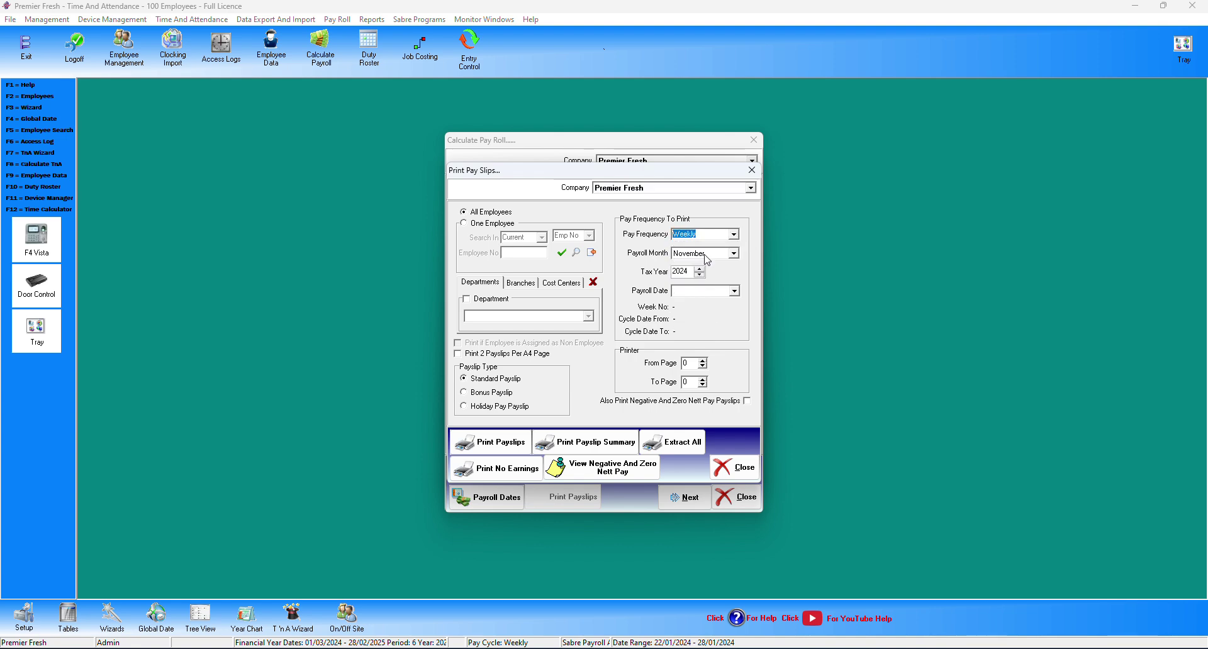
click(702, 292)
click(702, 290)
click(719, 316)
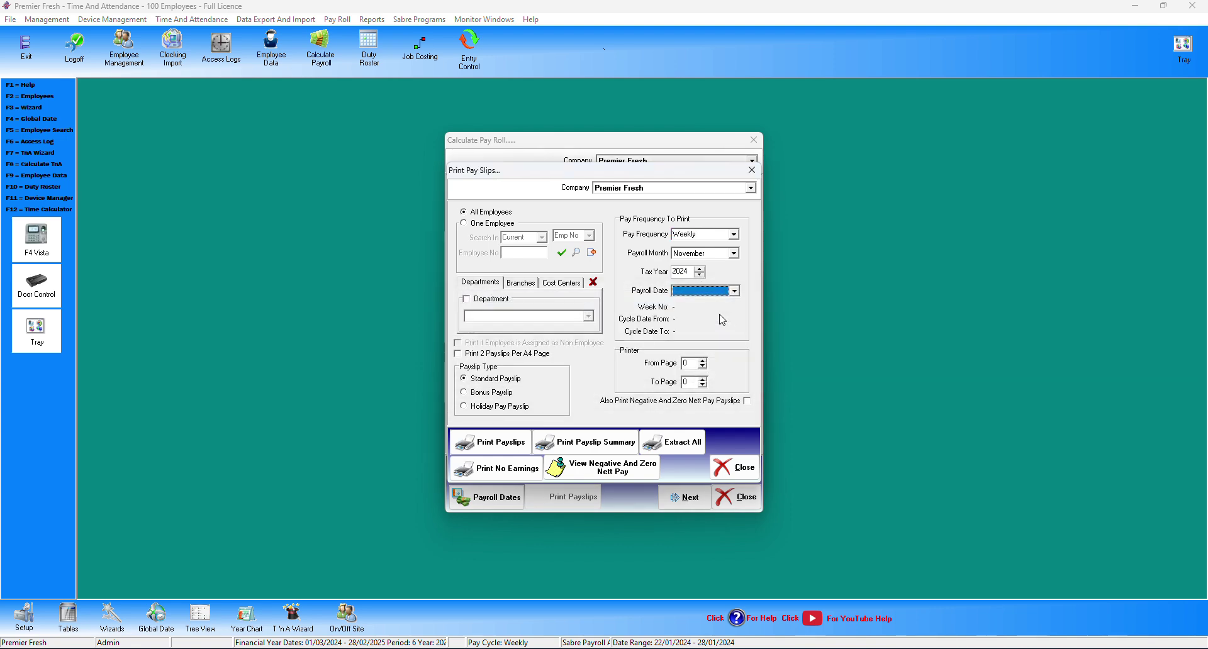
click(699, 275)
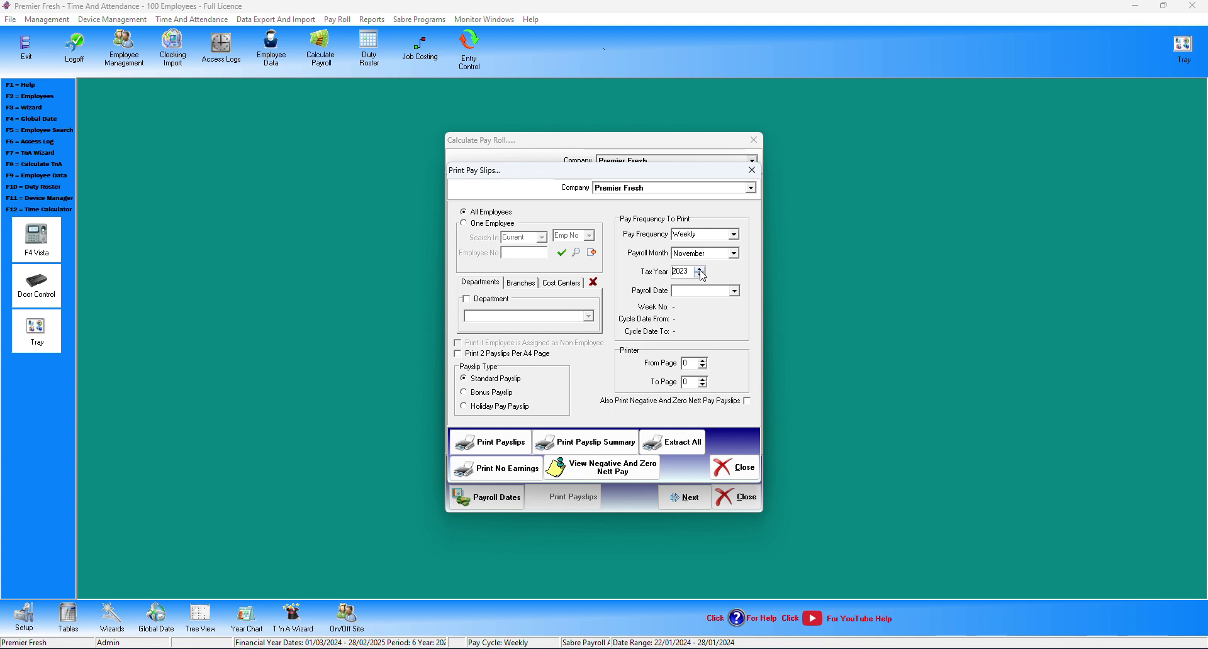
click(597, 436)
click(569, 387)
click(569, 390)
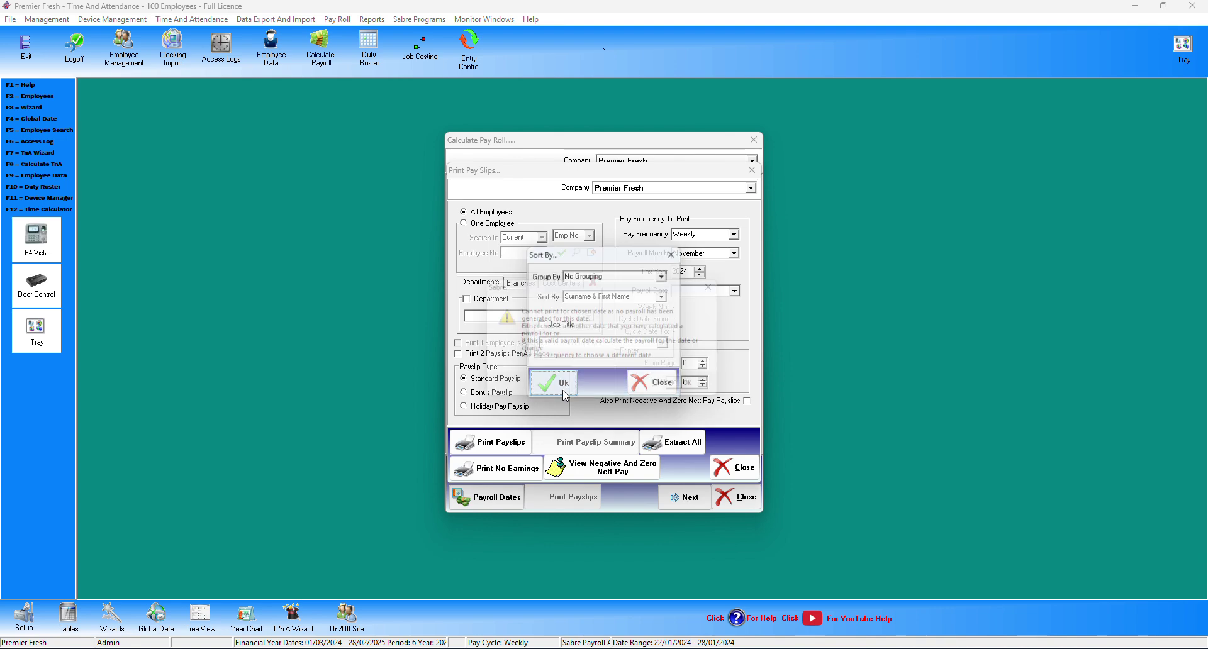
click(701, 390)
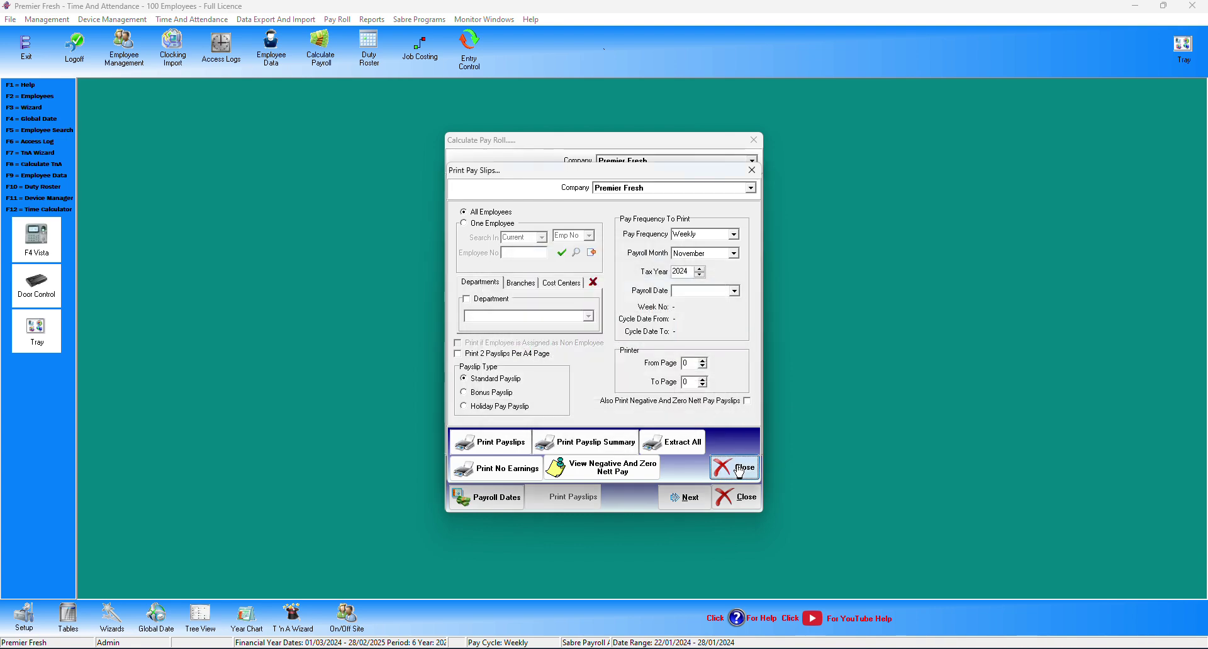
click(734, 467)
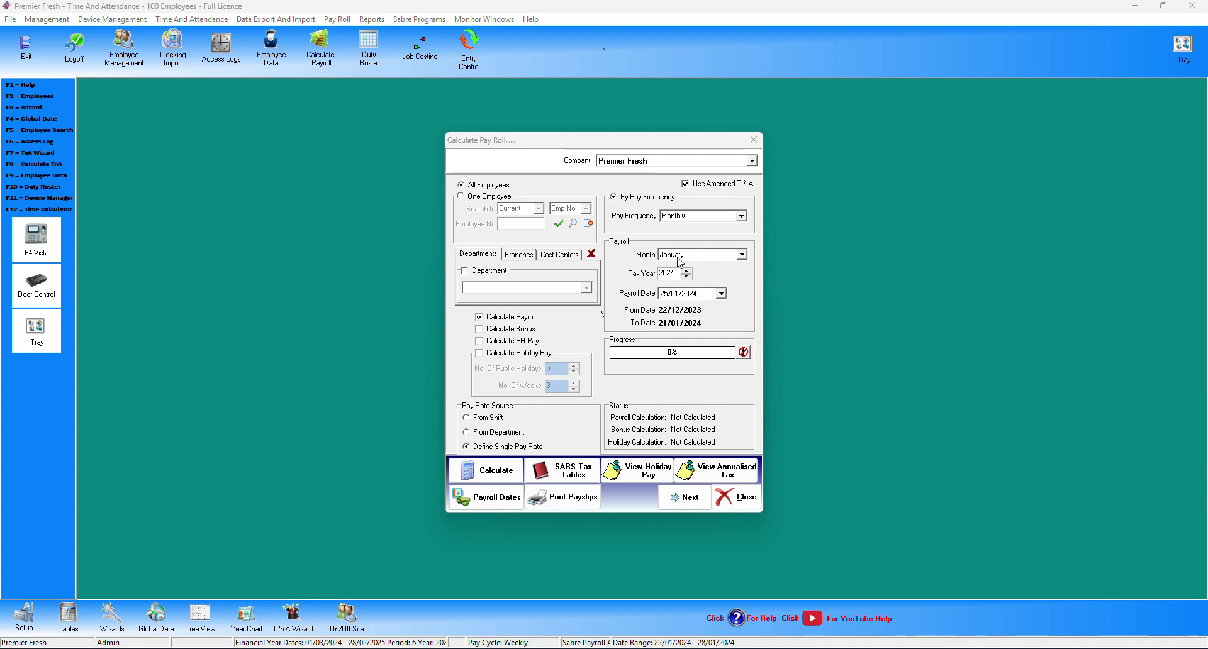
Step: Preview the payslip summary report for the monthly payroll of January 2024, read through to page 3, and close it
click(571, 499)
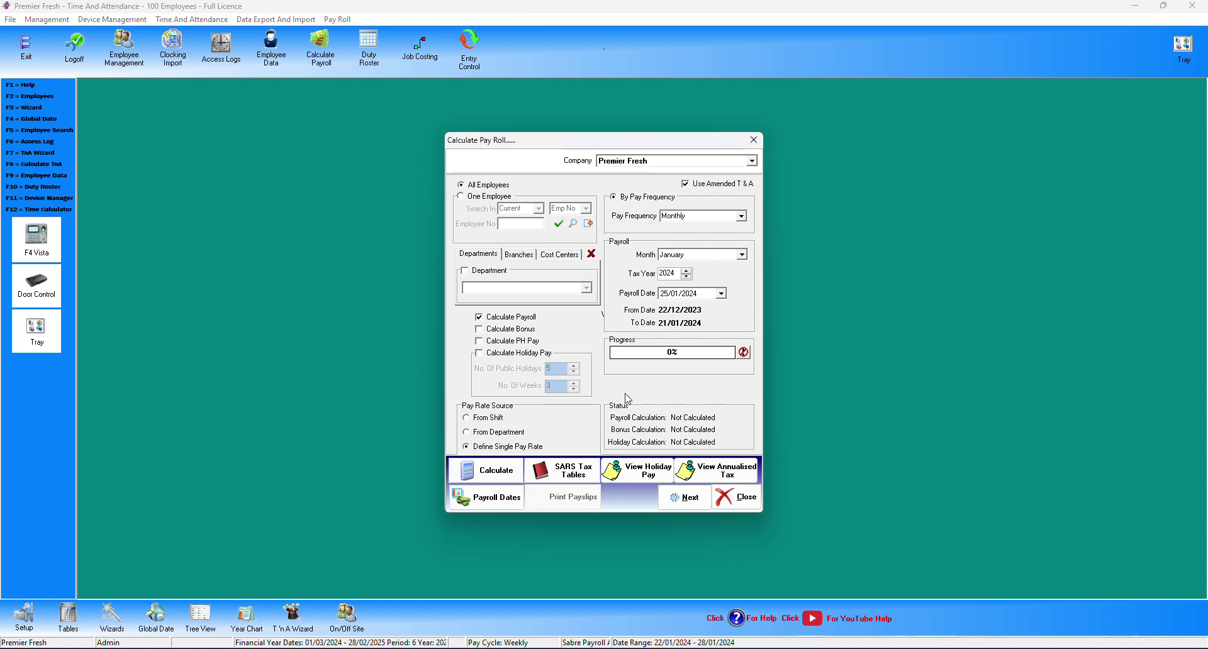
click(586, 447)
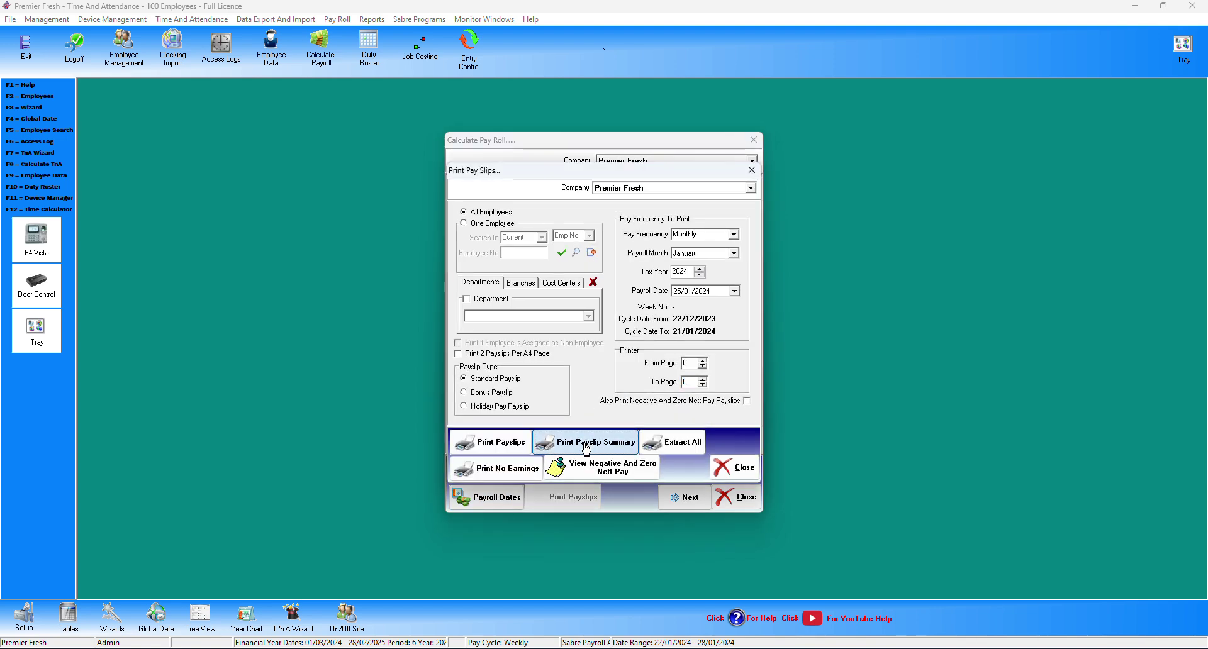
click(564, 385)
click(564, 386)
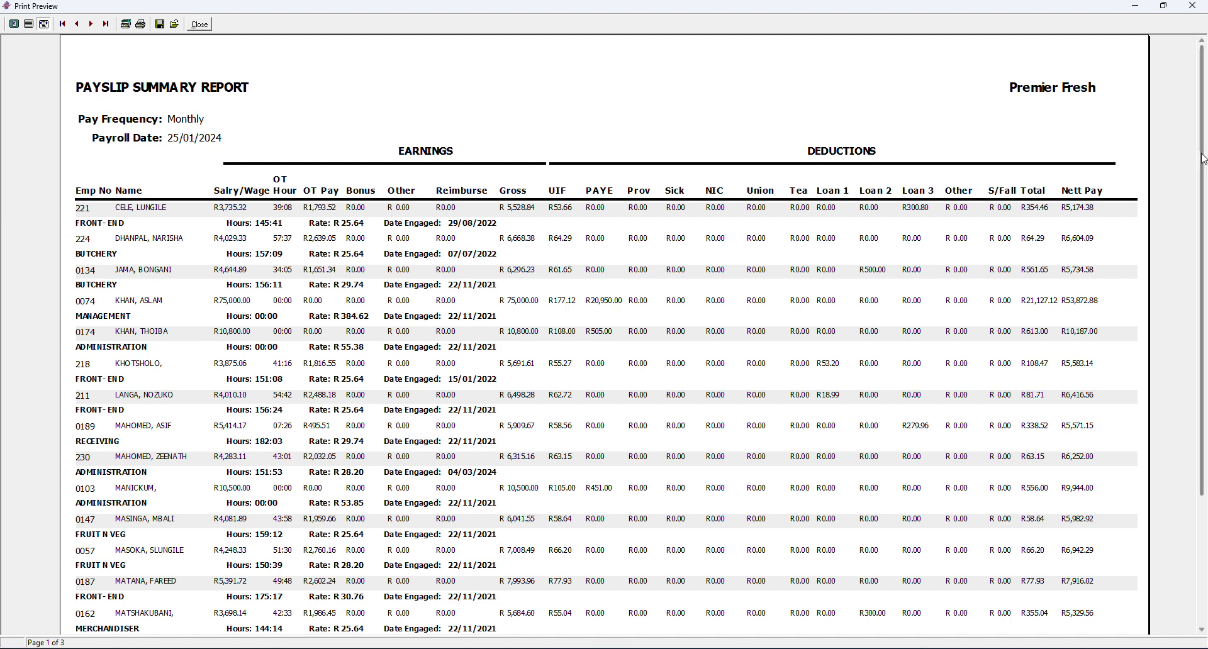
drag(1203, 158, 1203, 291)
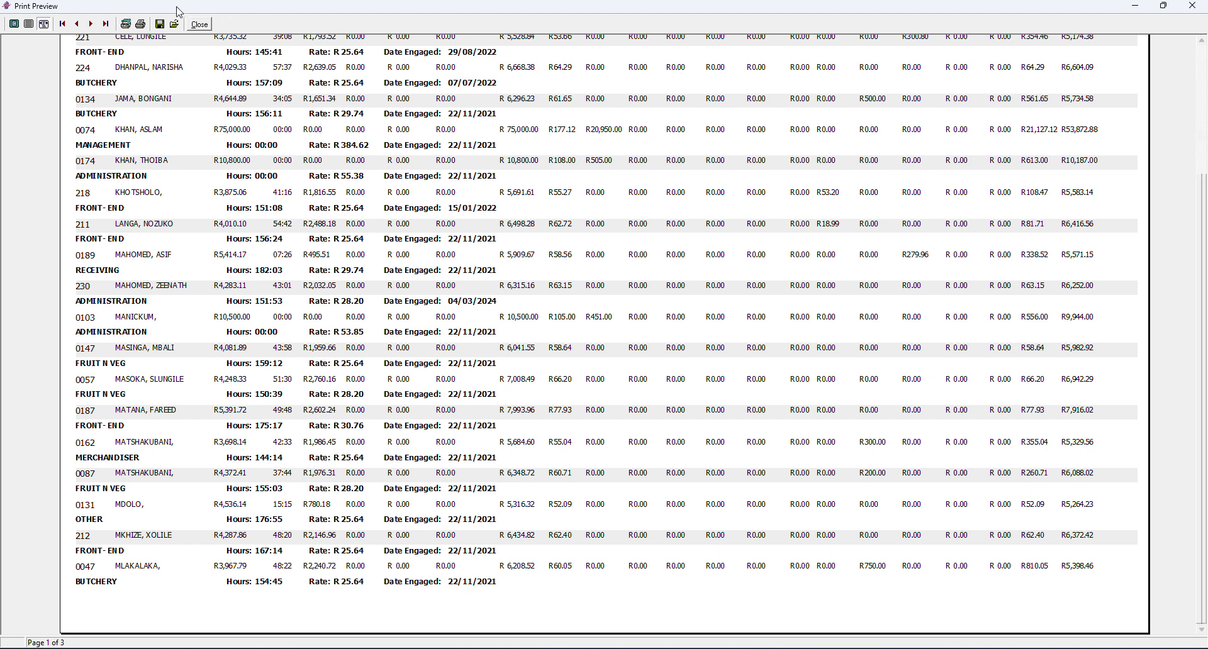
click(91, 25)
click(92, 25)
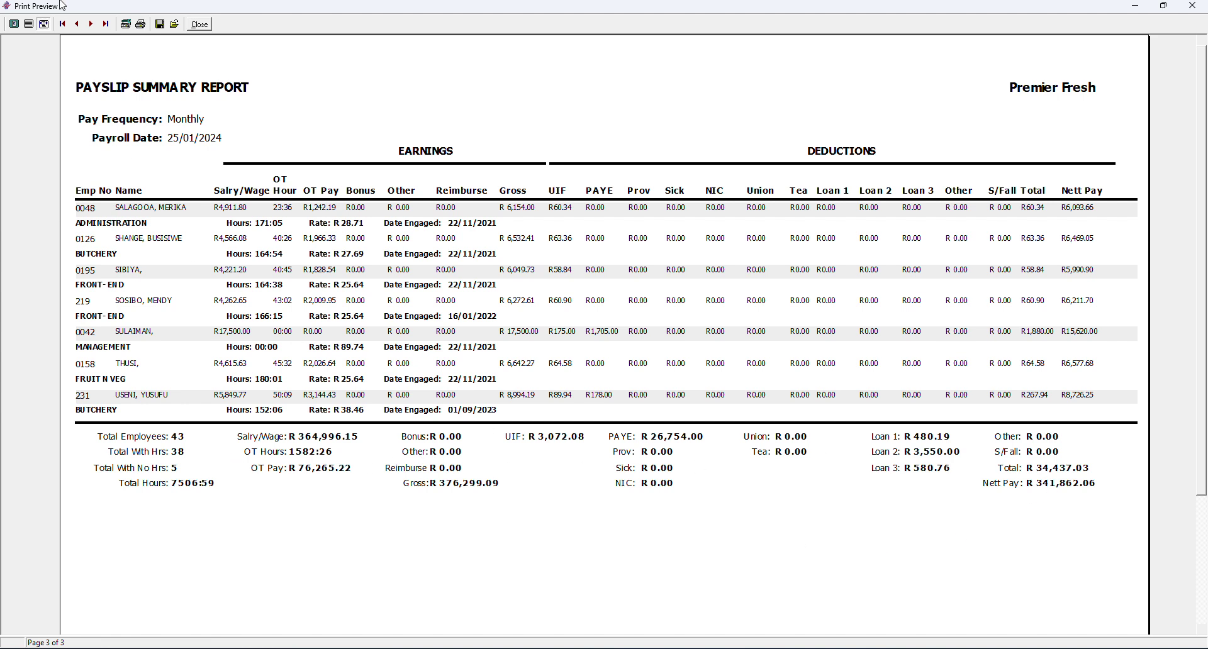
click(197, 24)
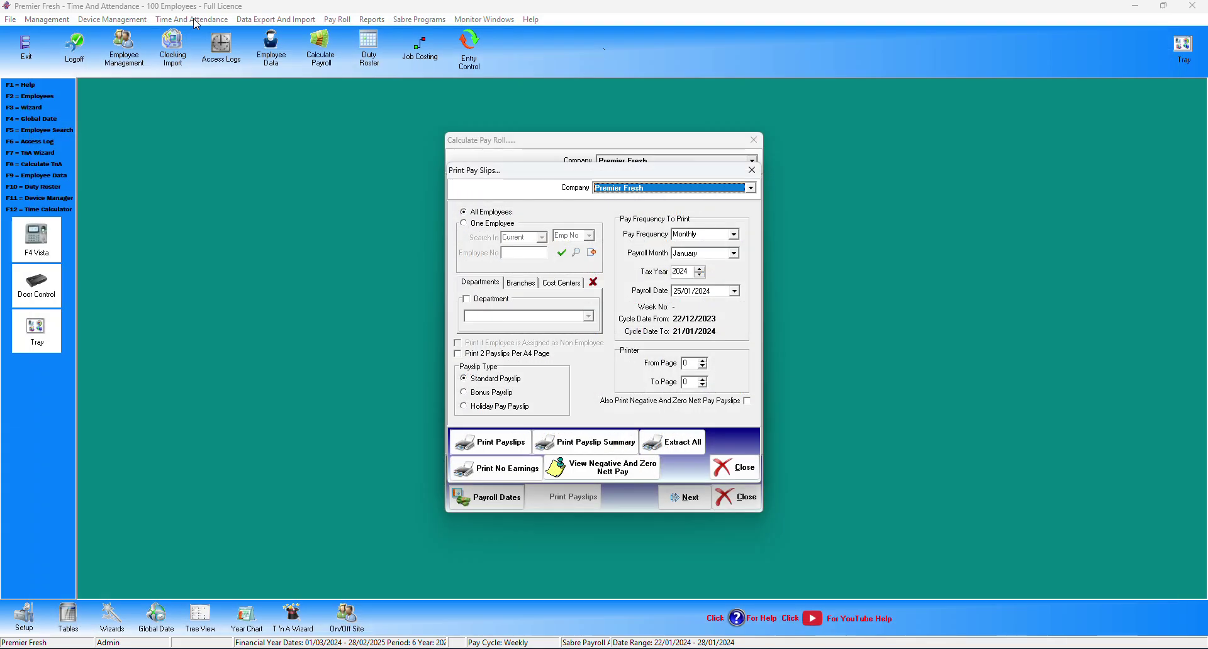
Step: Preview all employees' January 2024 payslips and examine the earnings, deductions and summary on the fourth payslip
click(501, 451)
click(570, 397)
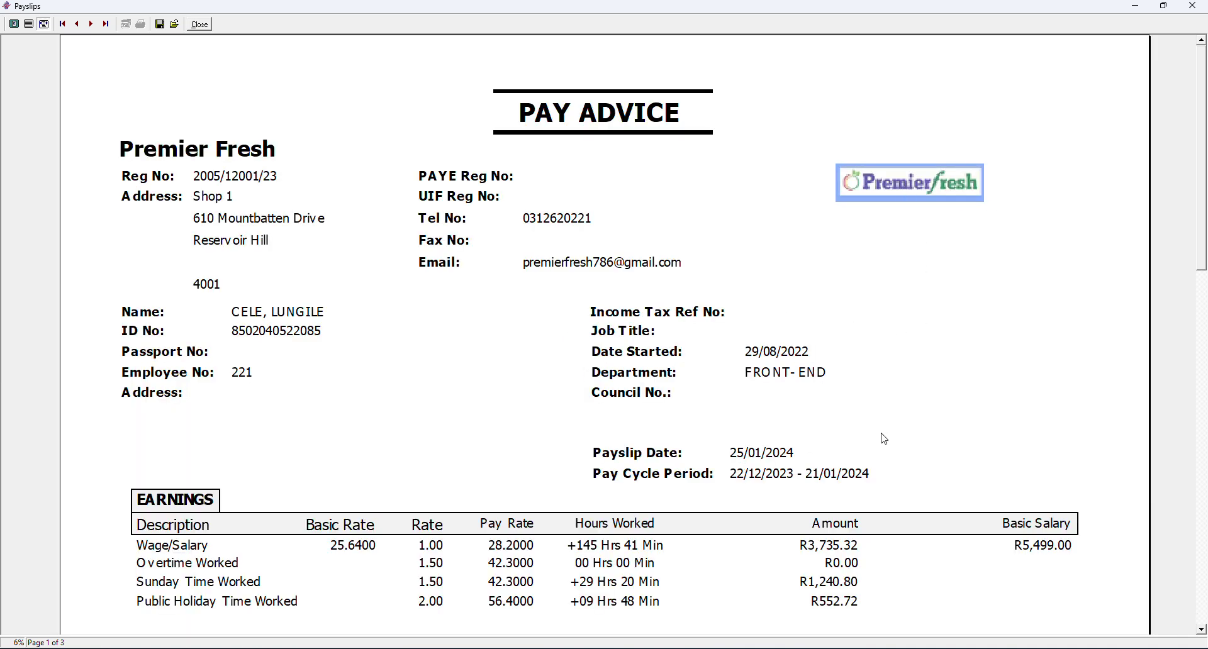
click(92, 24)
click(91, 24)
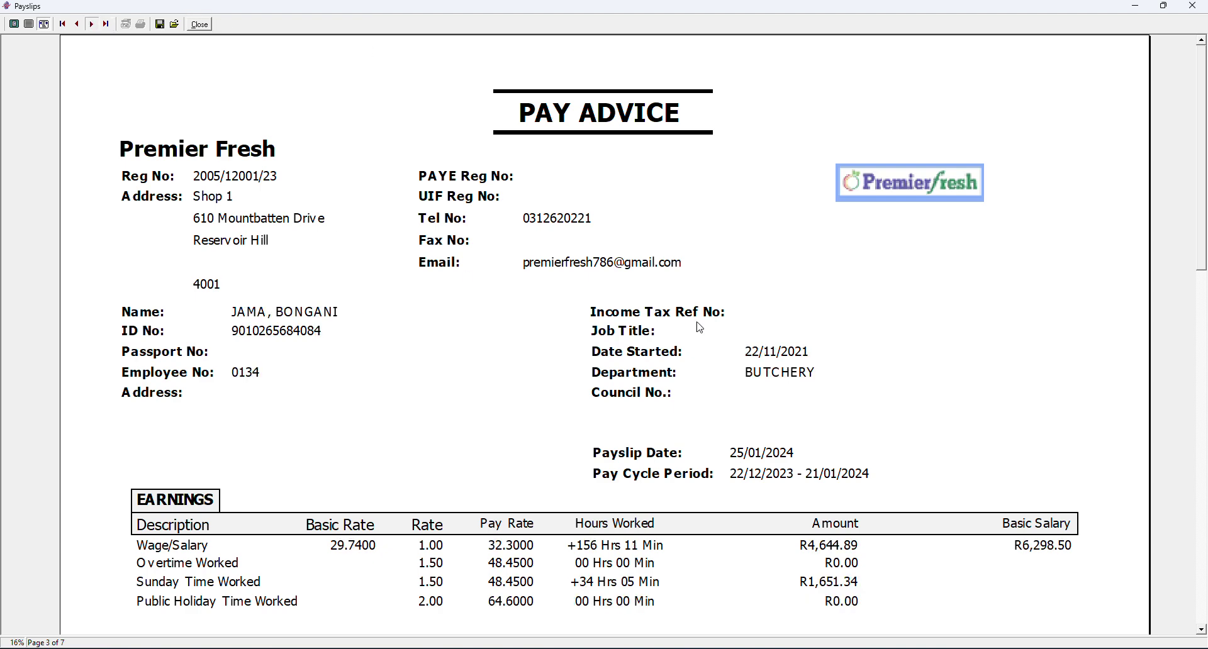
drag(1203, 190, 1203, 343)
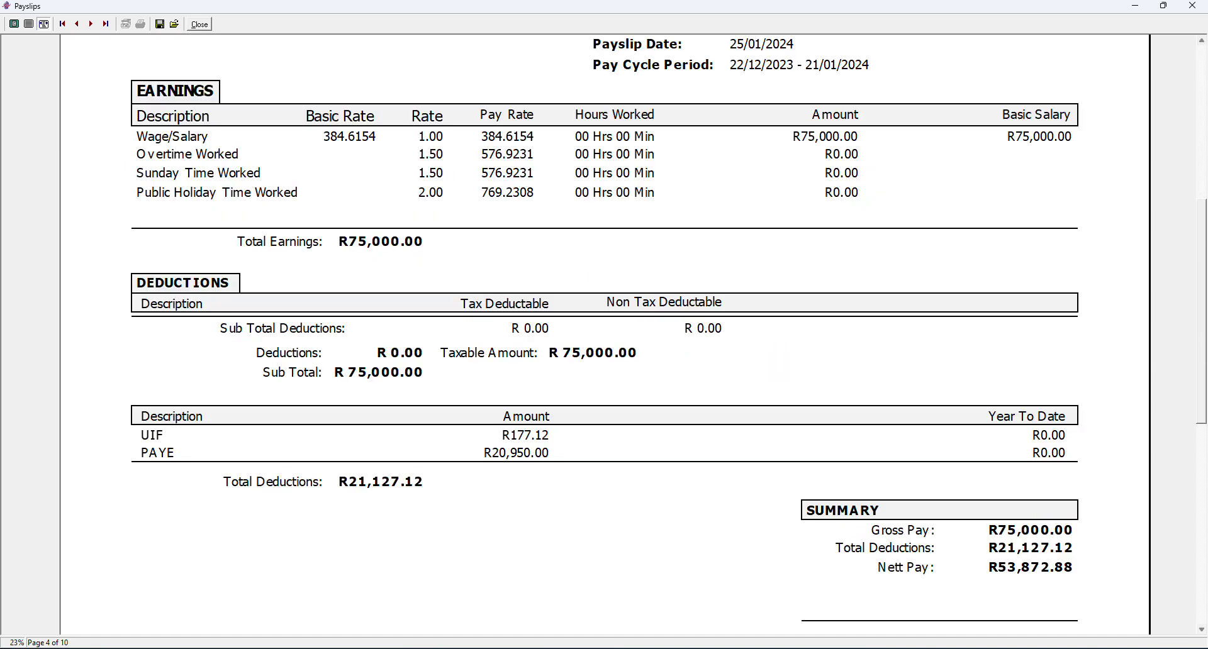
scroll(922, 410, down, 3)
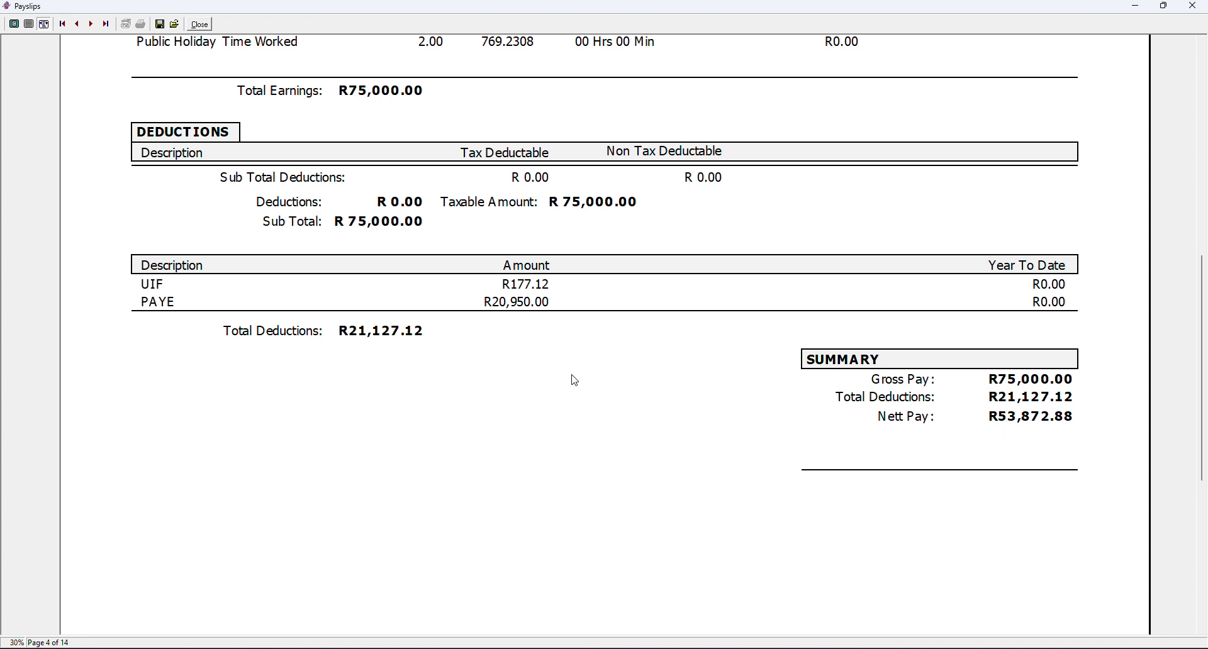
click(1201, 61)
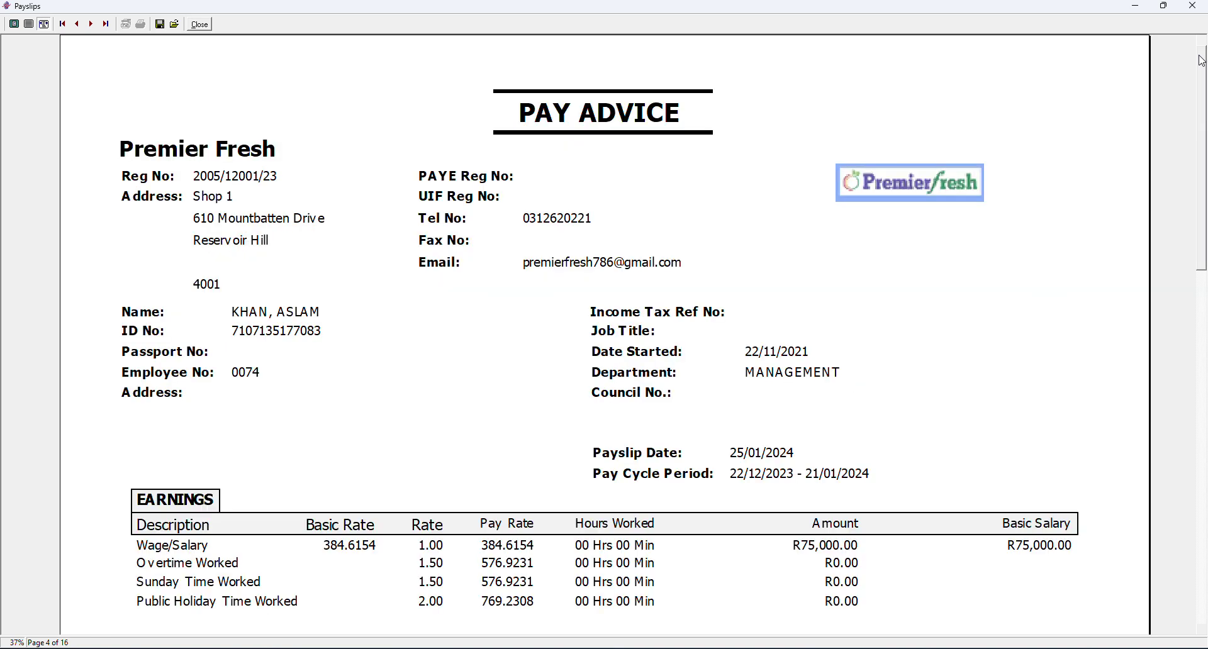
Step: Close the payslips and the payroll calculation, and exit the Time and Attendance wizard
click(200, 25)
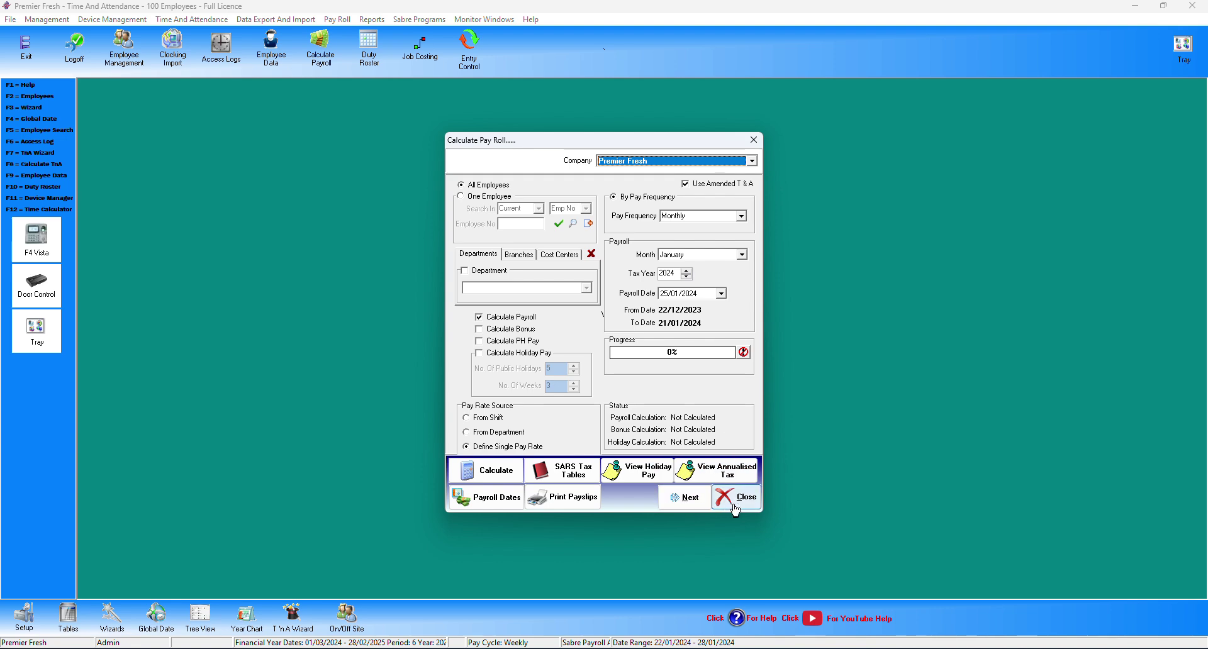
click(743, 498)
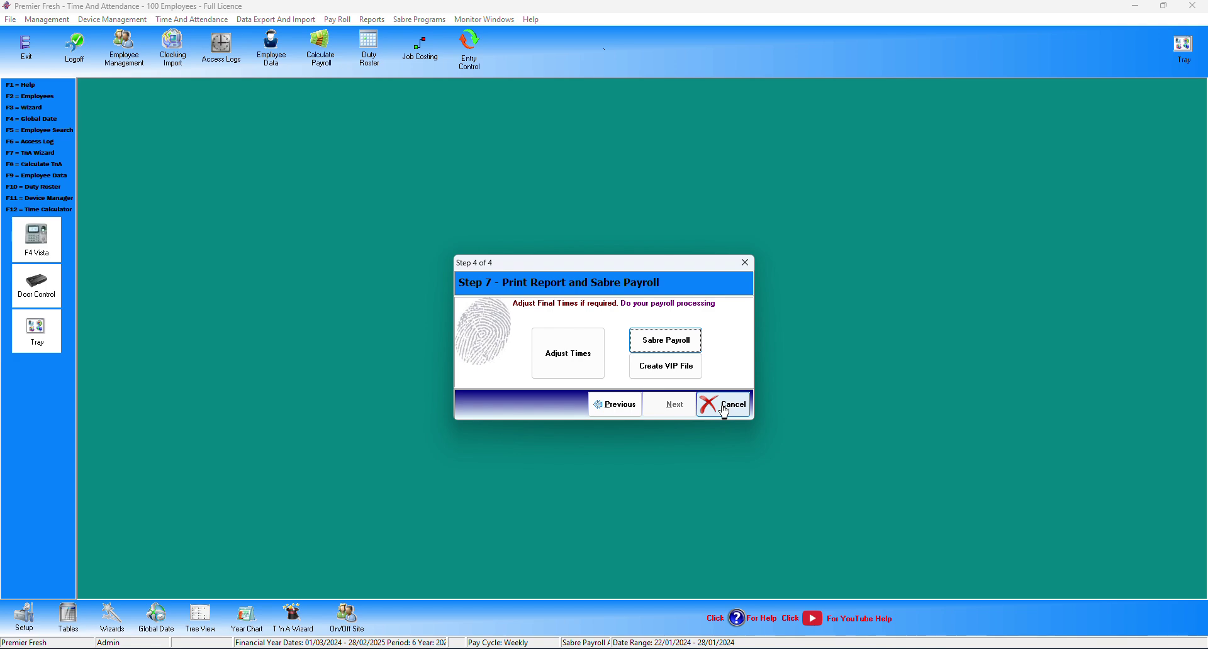
click(724, 411)
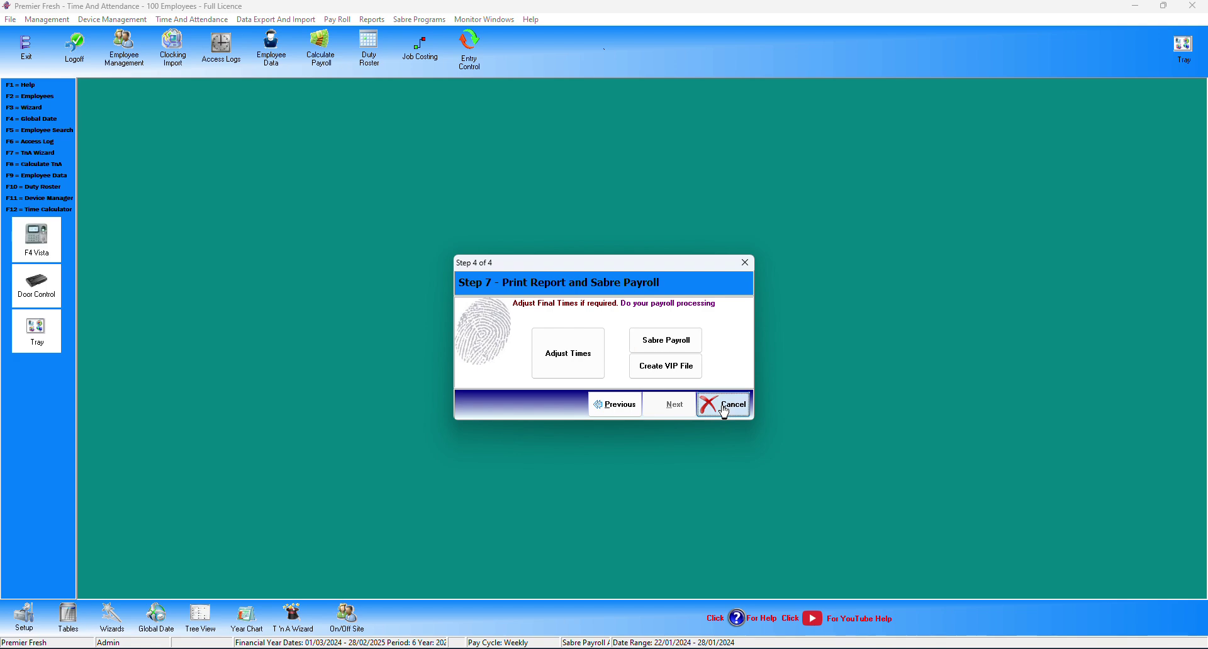